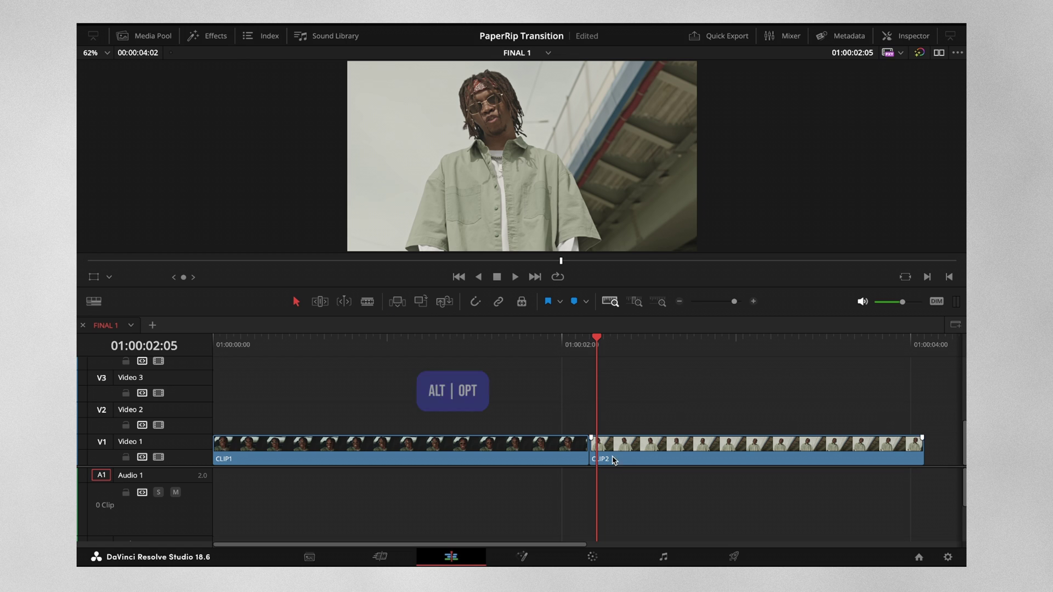
Step: Duplicate CLIP2 onto Video 2 directly above the original and park the playhead at its first frame
left_click(613, 457, "alt")
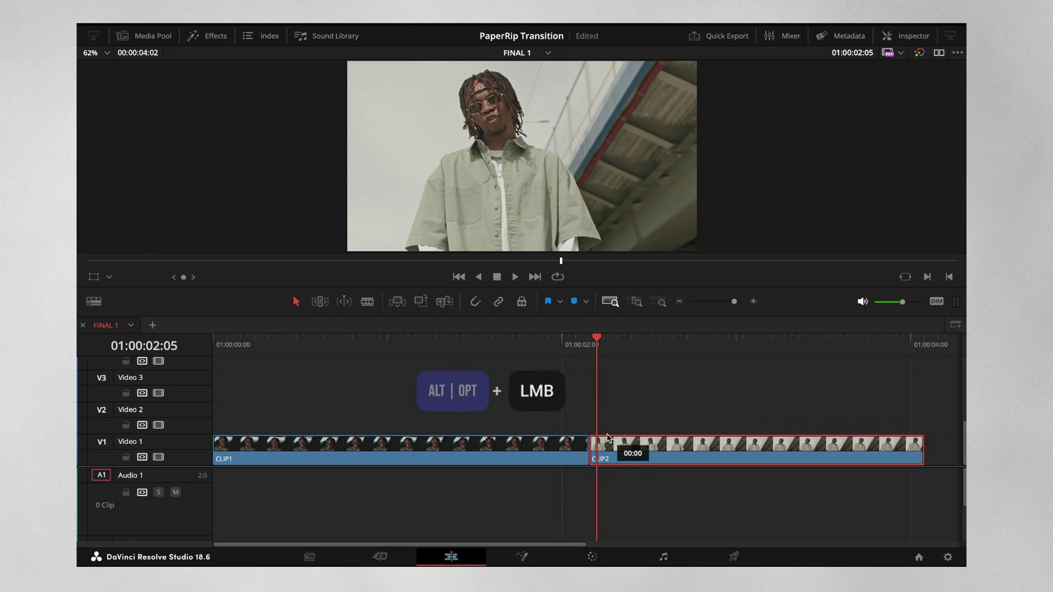
left_click_drag(613, 457, 608, 428)
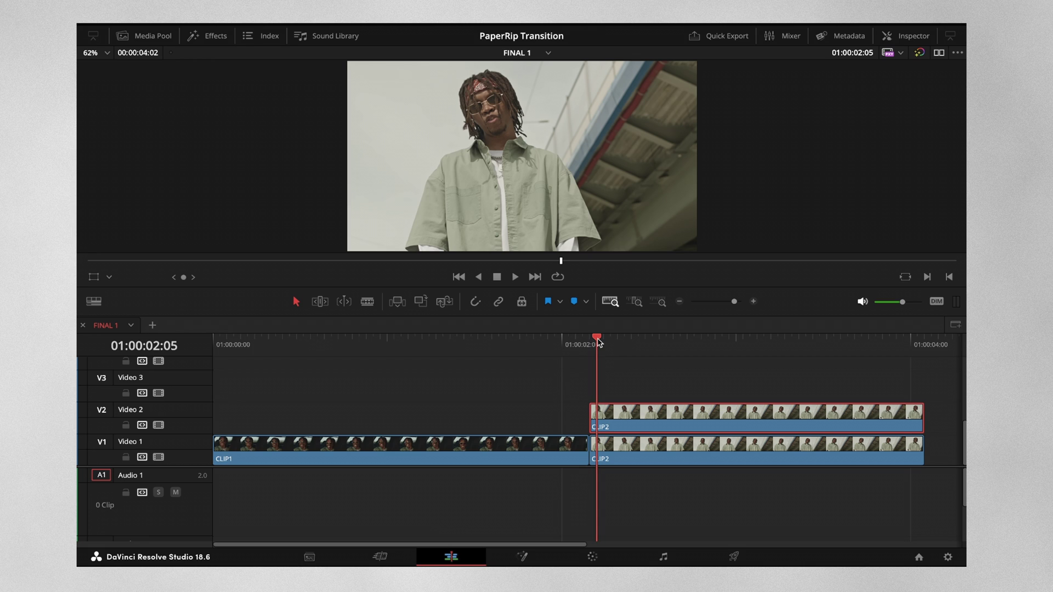
left_click_drag(594, 343, 590, 342)
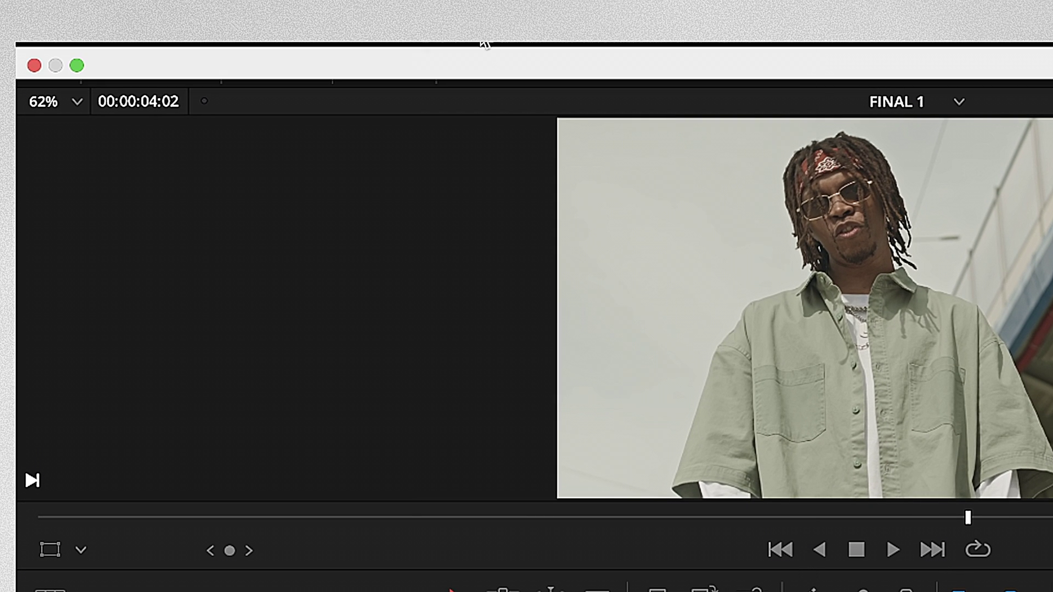
Step: Freeze the Video 2 CLIP2 copy with Clip > Freeze Frame, stop playback, and save
left_click(482, 40)
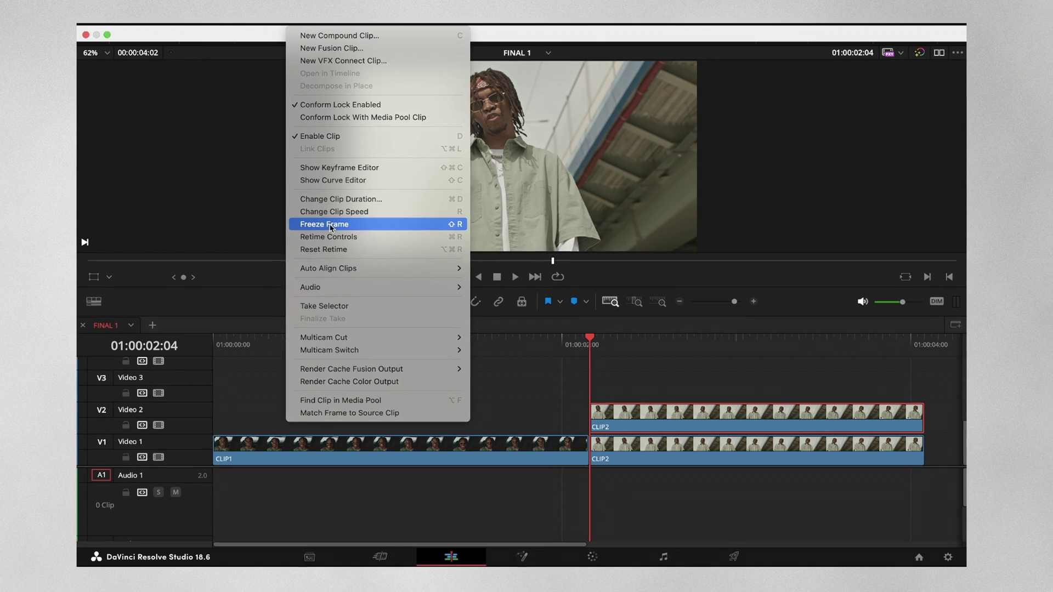
left_click(334, 222)
mouse_move(609, 413)
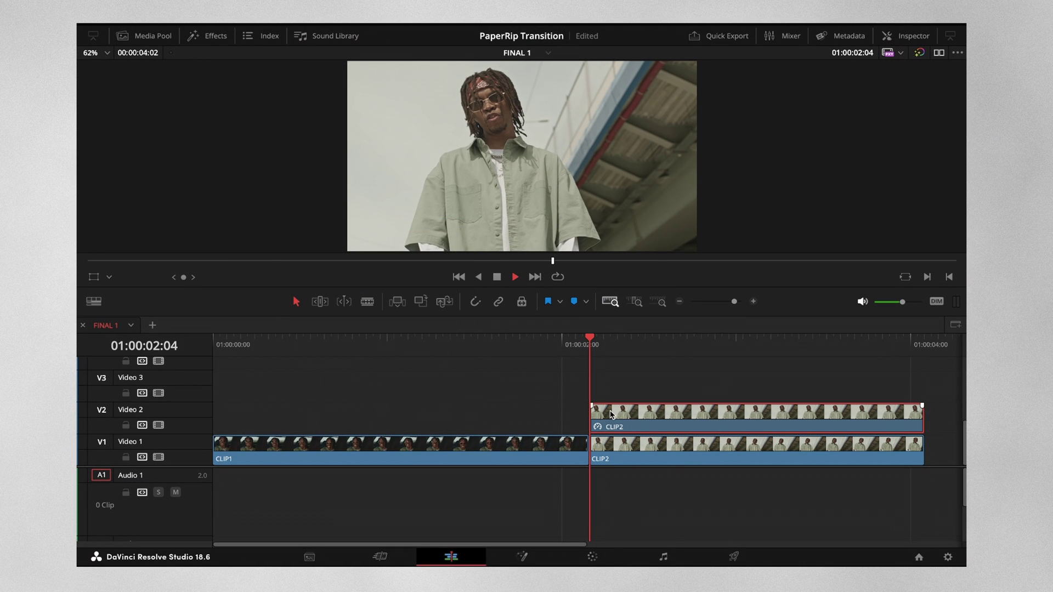
left_click(593, 345)
key("ctrl+s")
Step: Split the Video 2 freeze a few frames past the cut, delete the remainder, and return to the cut
key("Right")
key("Right")
key("Right")
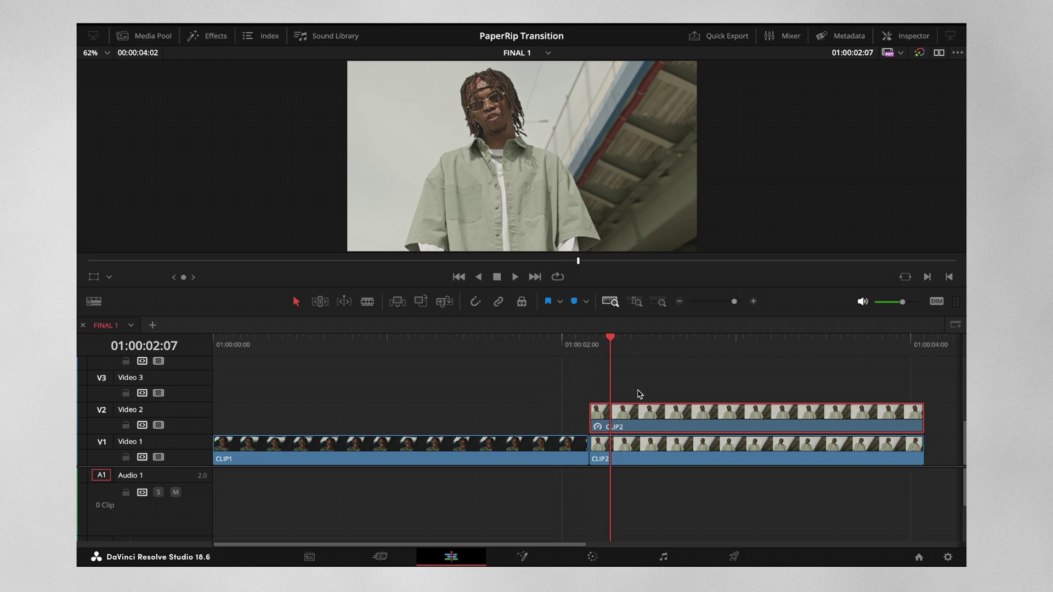
left_click(644, 415)
key("ctrl+b")
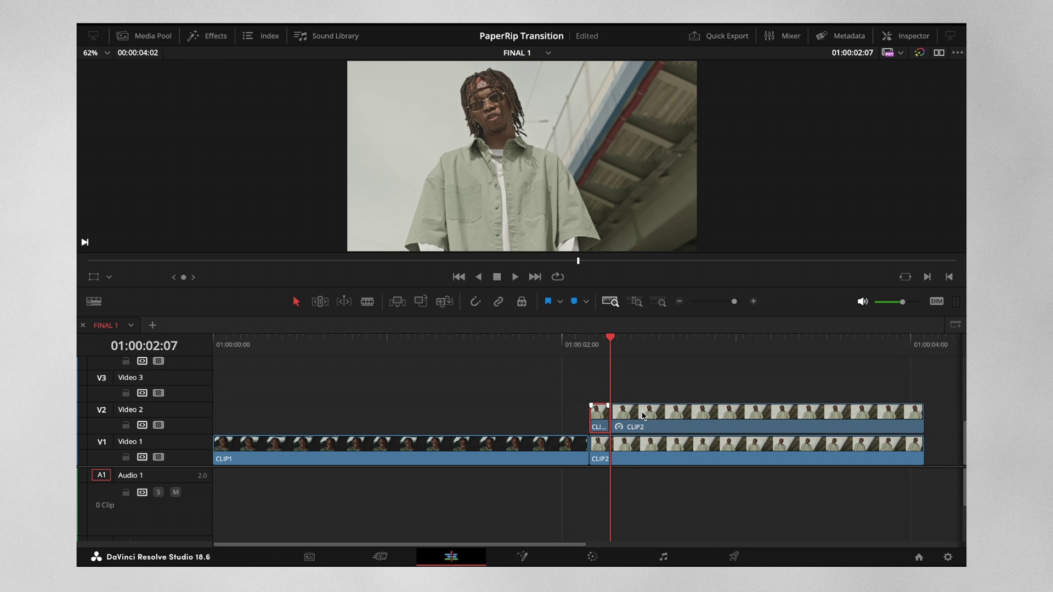
key("Delete")
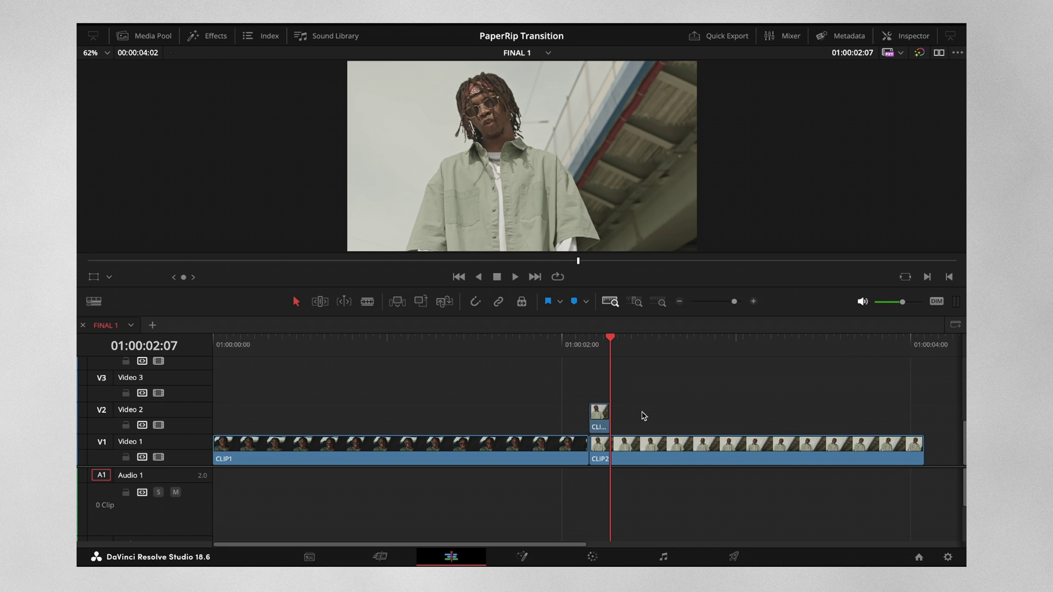
left_click(600, 421)
key("Left")
key("Left")
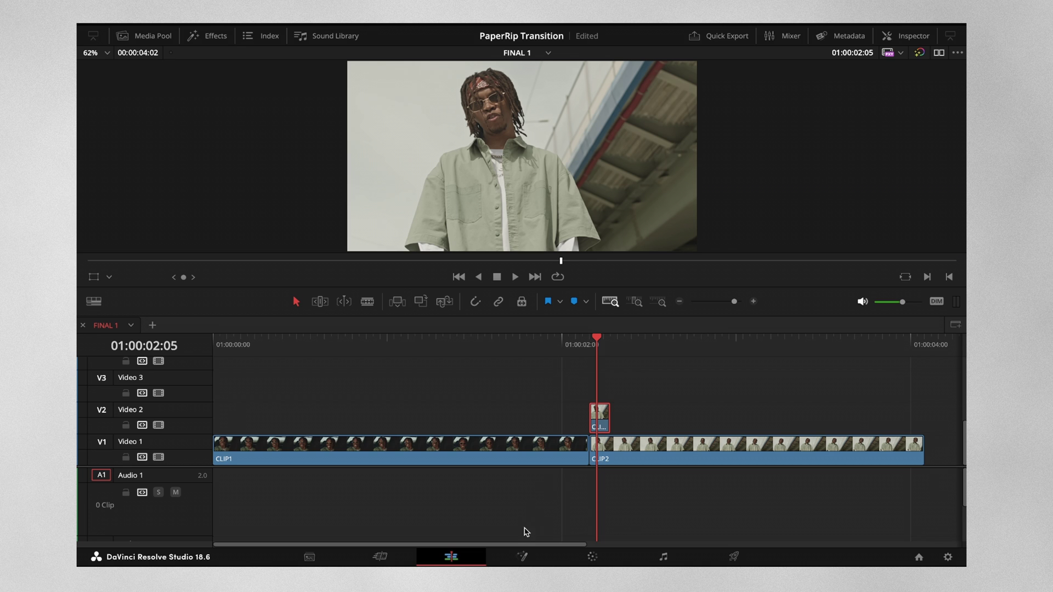
Step: In Fusion, trace a Polygon mask around the person, with Invert off
left_click(522, 557)
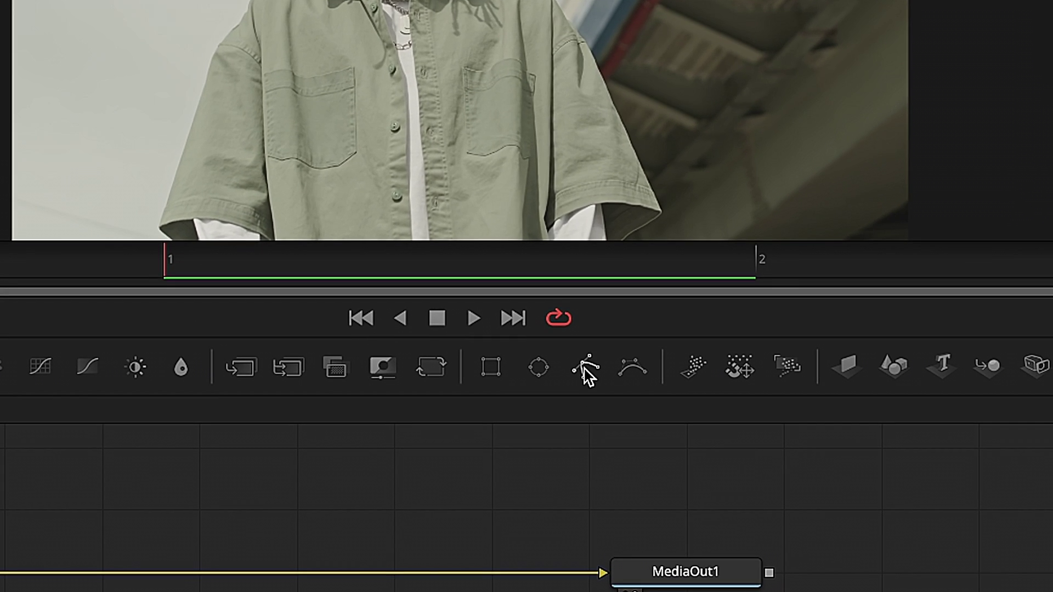
left_click(584, 365)
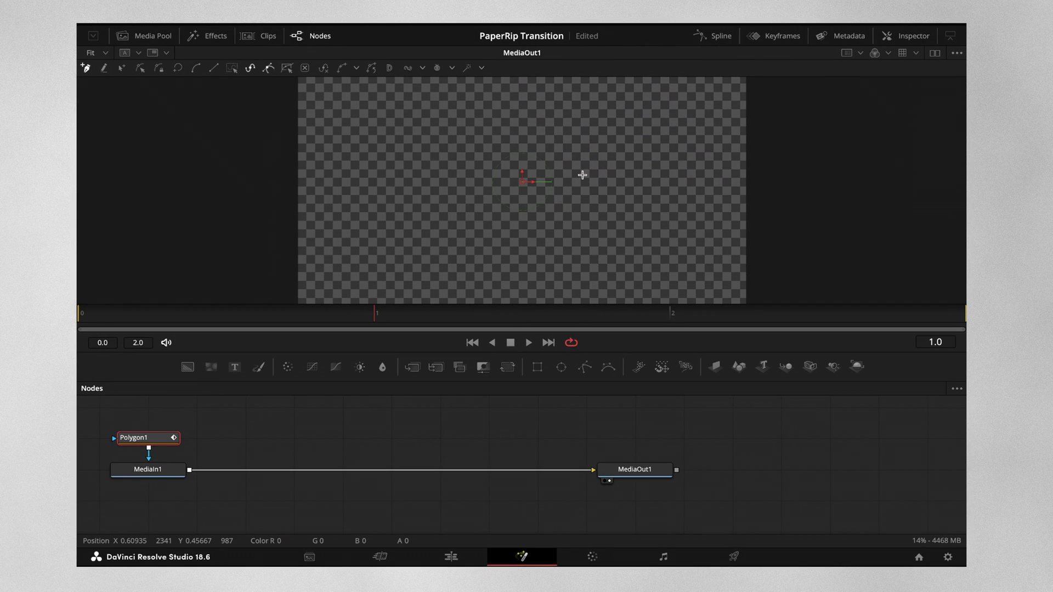
left_click(892, 38)
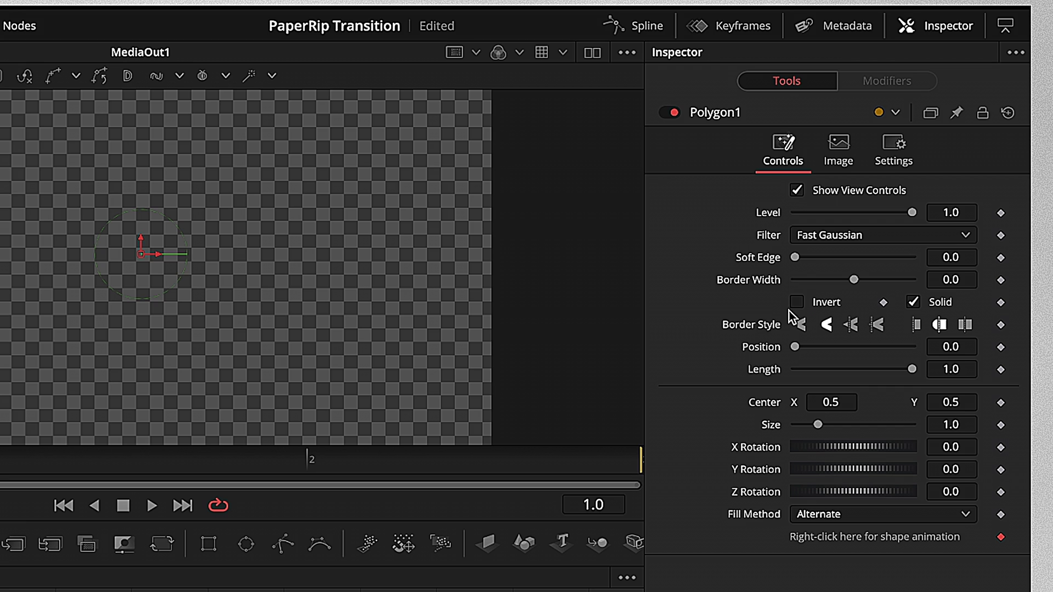
left_click(796, 304)
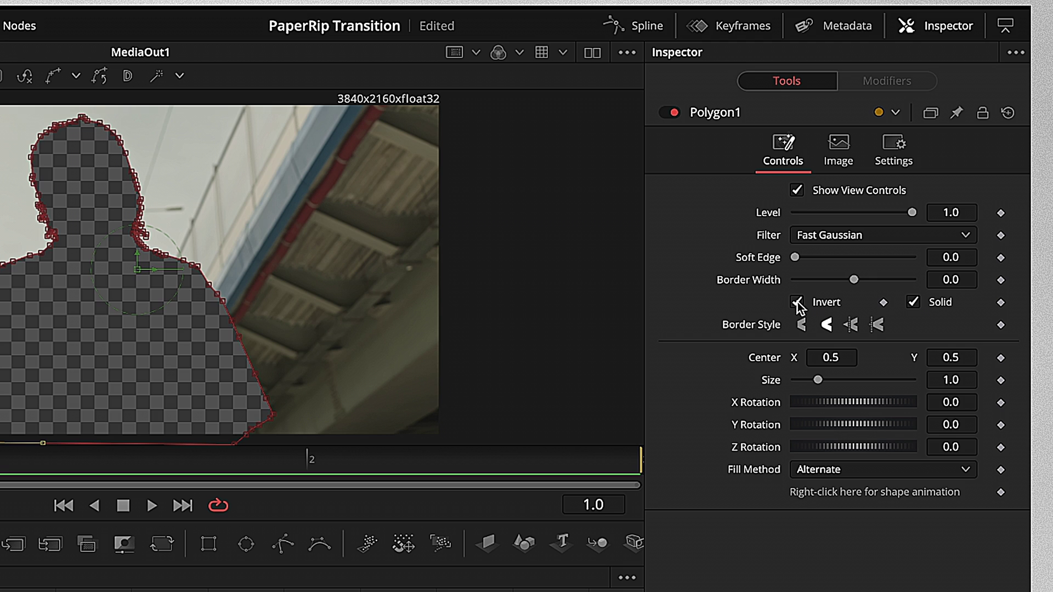
left_click(797, 302)
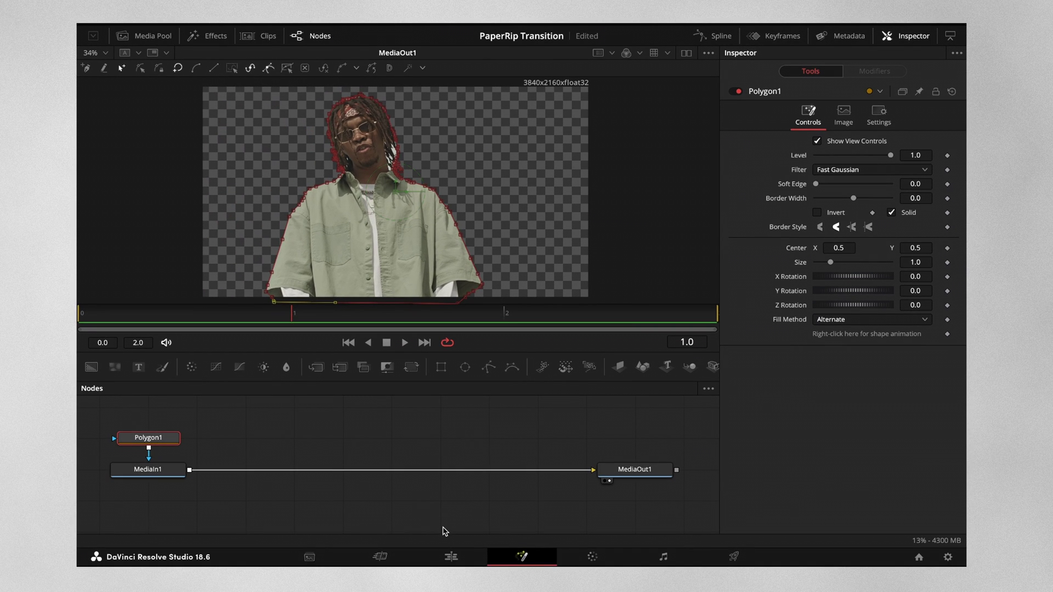
Step: Move the Video 2 freeze clip two frames earlier and preview the composite at the cut
left_click(448, 557)
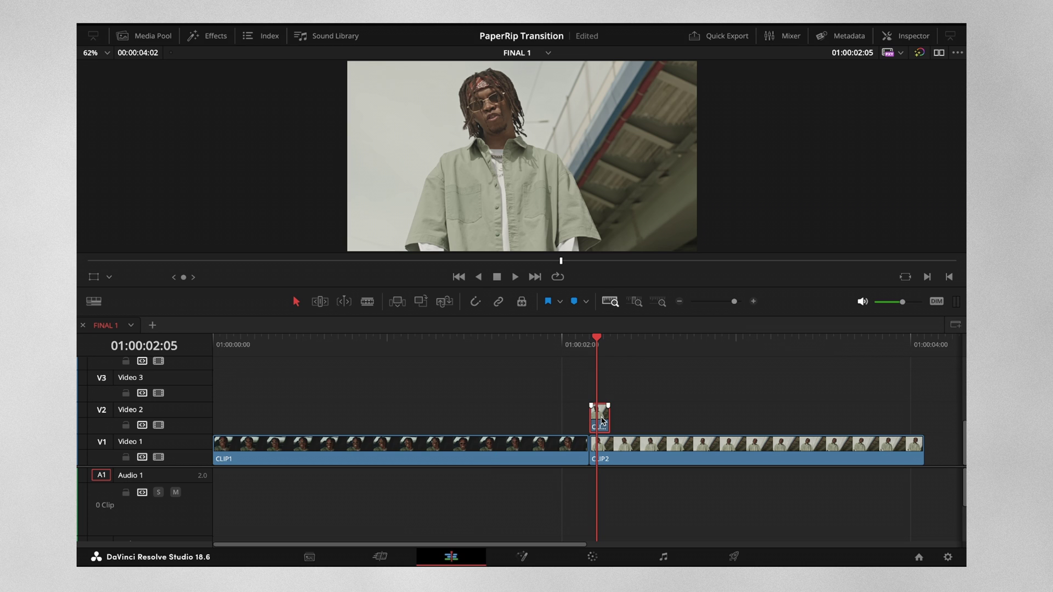
left_click_drag(600, 421, 579, 419)
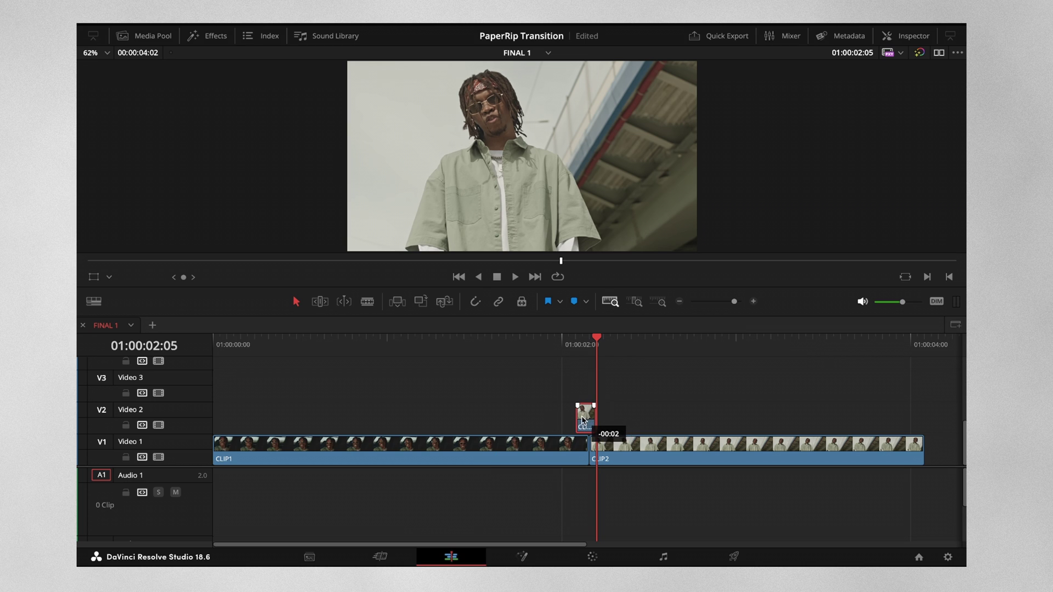
left_click(589, 349)
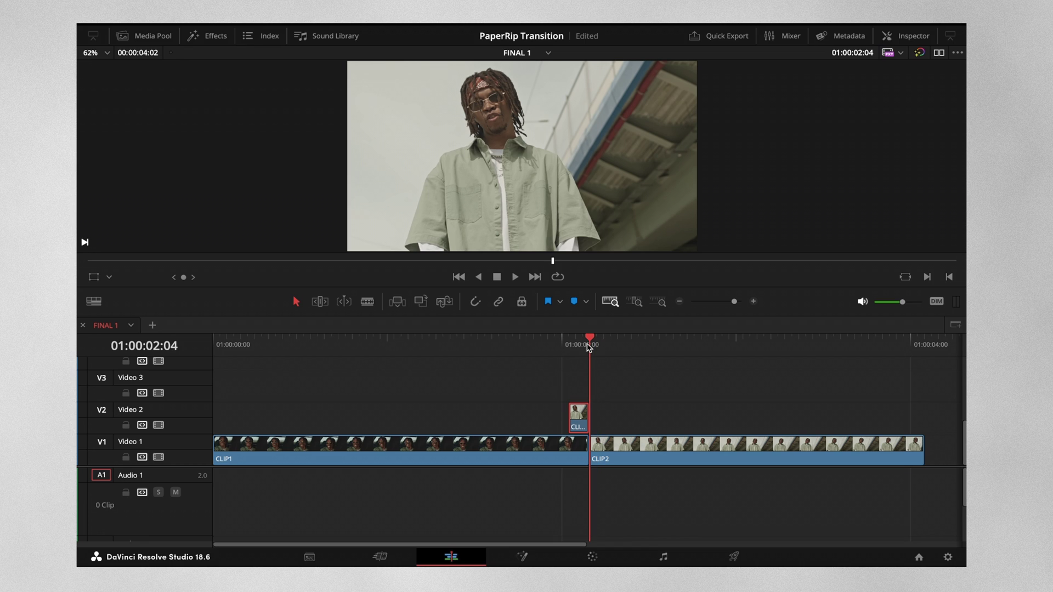
left_click(578, 423)
left_click(578, 349)
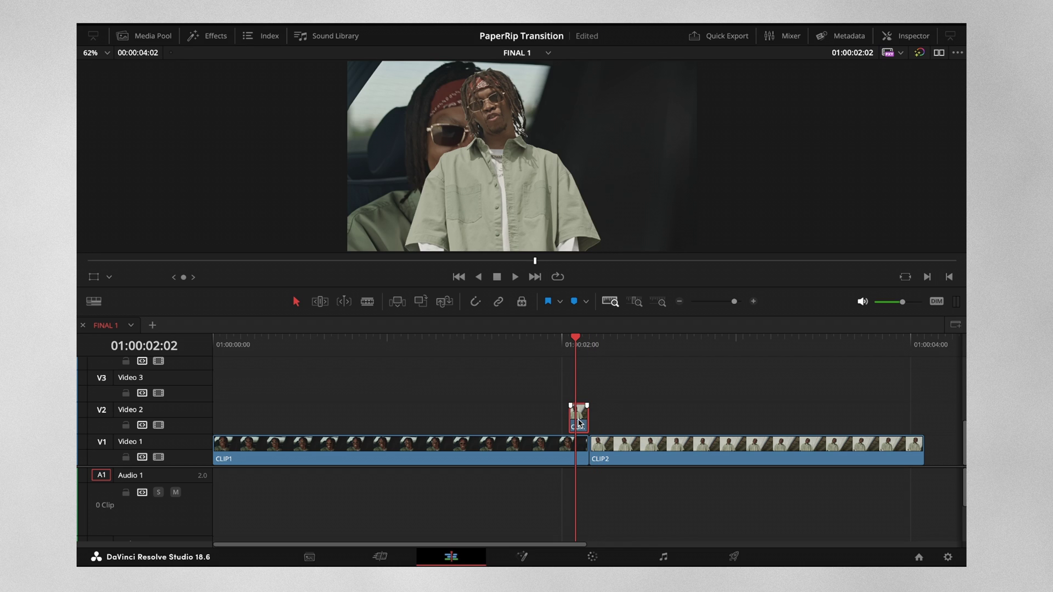
left_click(578, 382)
Step: Duplicate the freeze clip just before the original and park the playhead on the copy
left_click(578, 422)
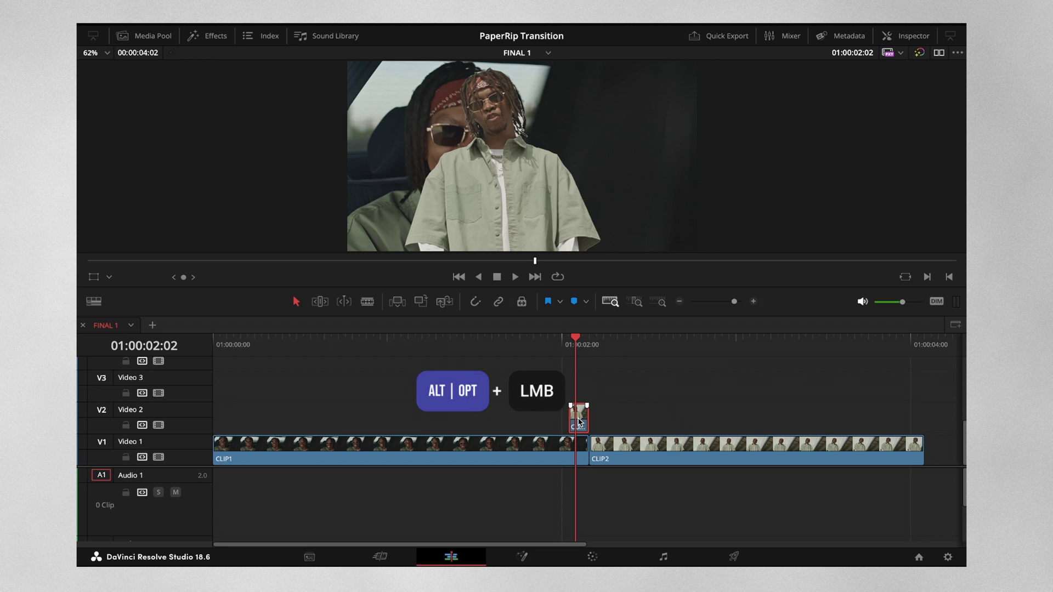
left_click_drag(571, 422, 550, 421)
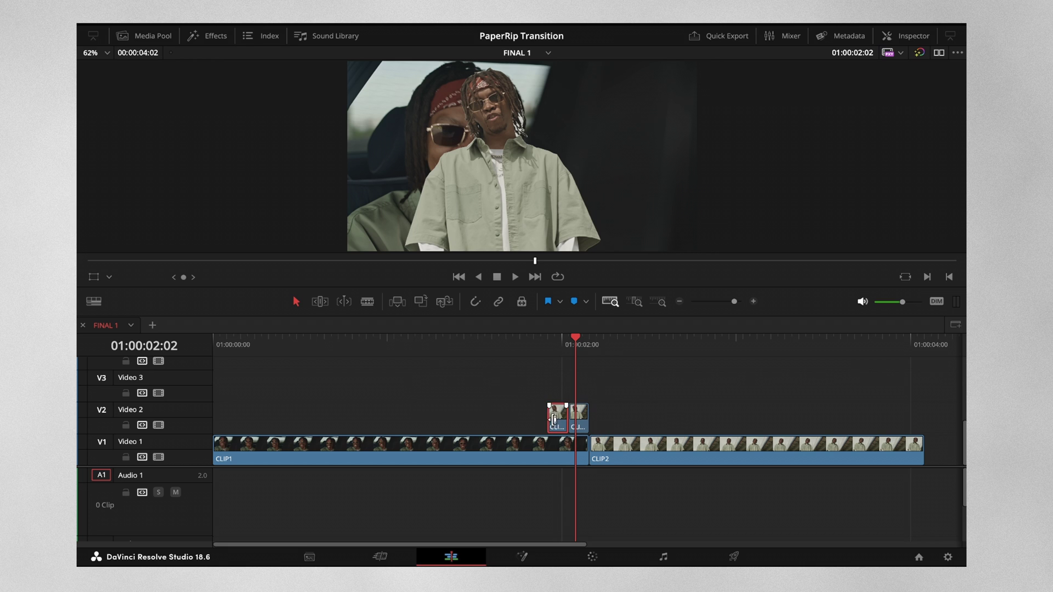
left_click(556, 348)
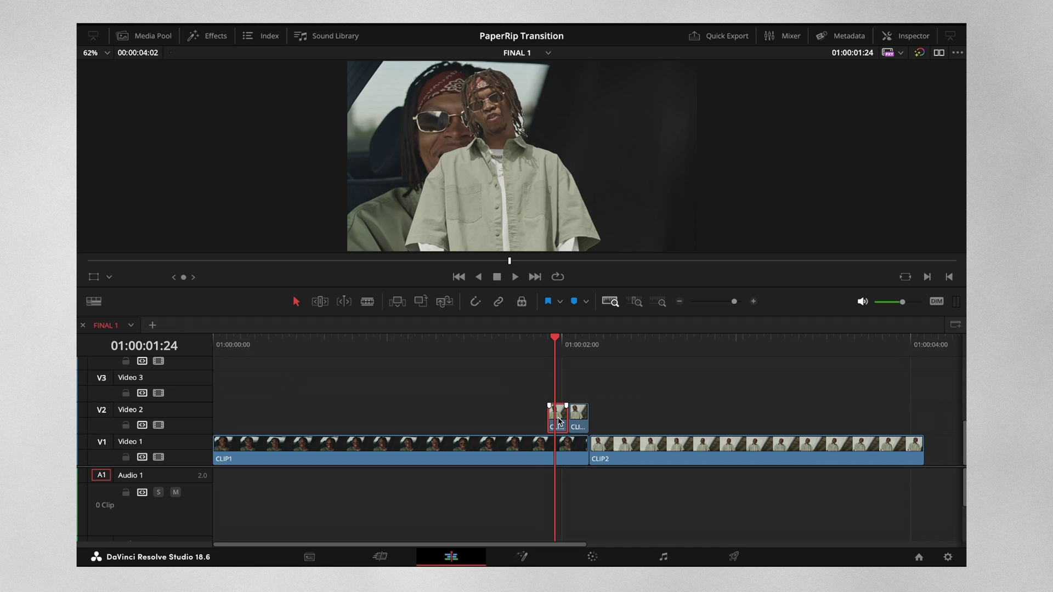
Step: Delete the head points from Polygon1 and pull the collar points into jagged peaks
left_click(522, 558)
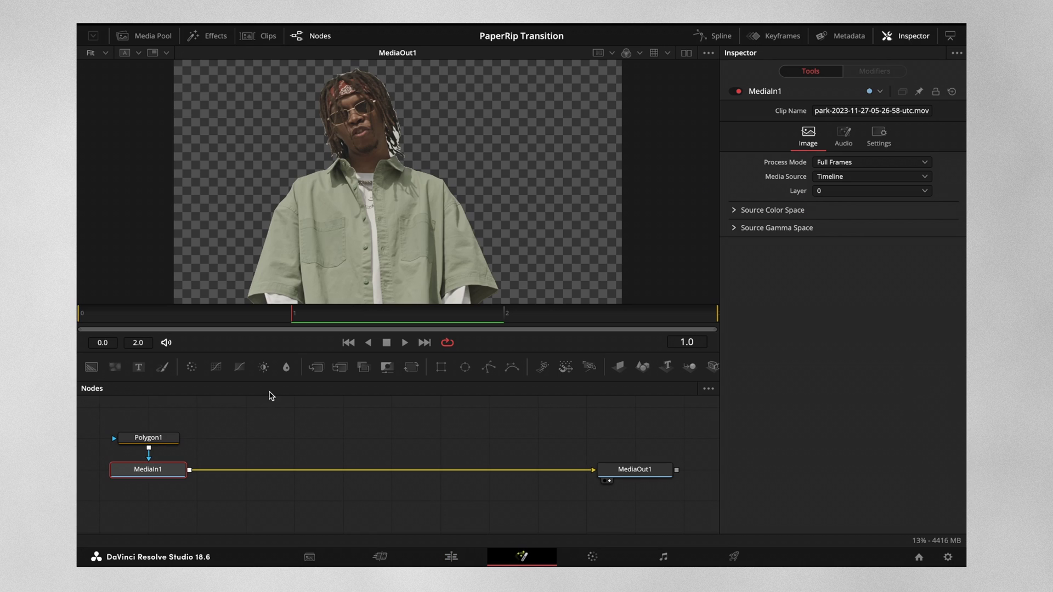
left_click(151, 441)
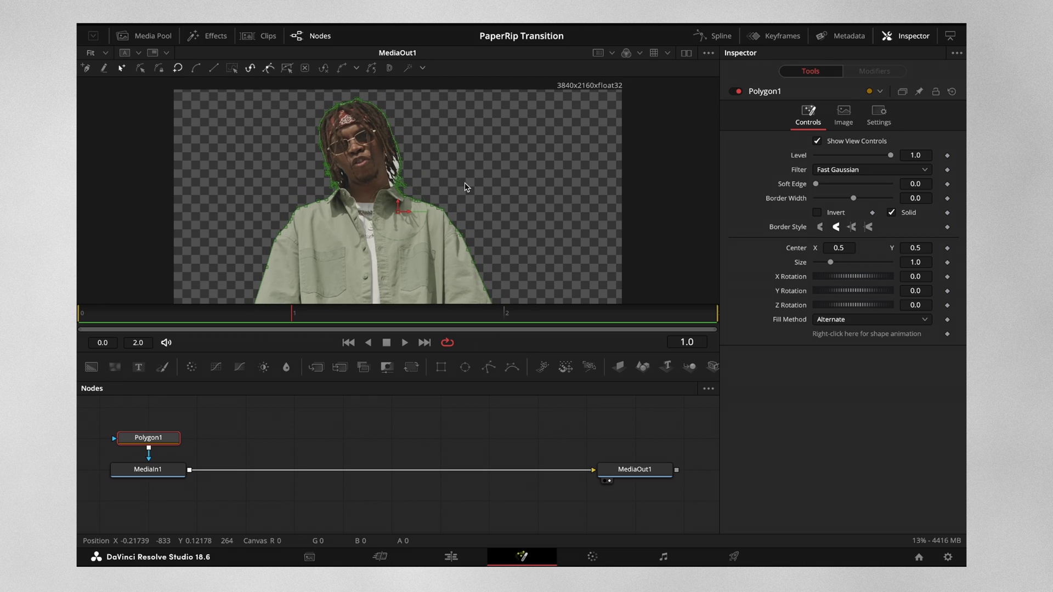
left_click_drag(231, 86, 444, 195)
key("Delete")
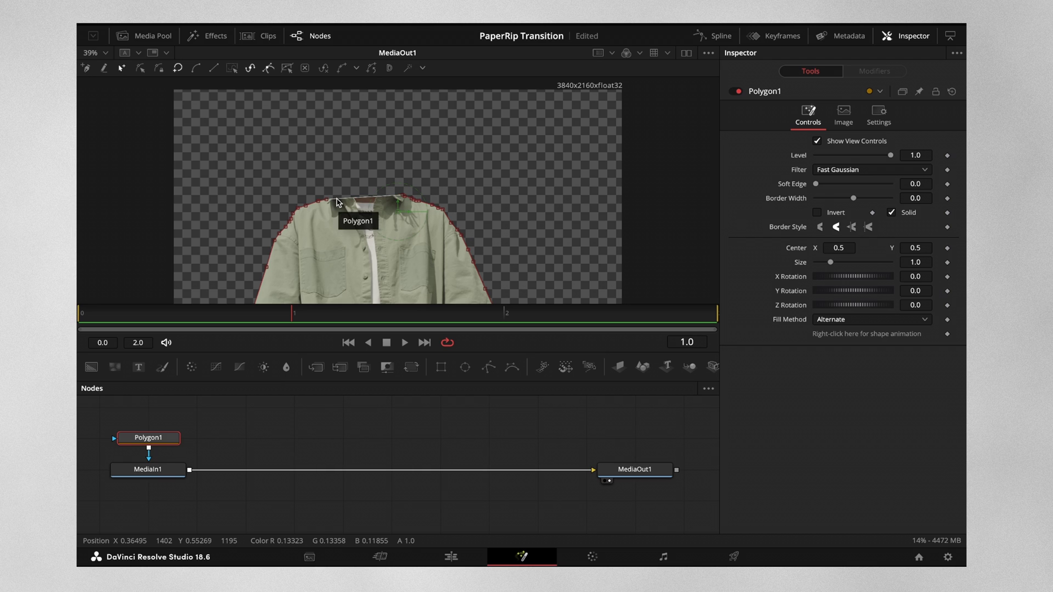
left_click_drag(329, 198, 347, 206)
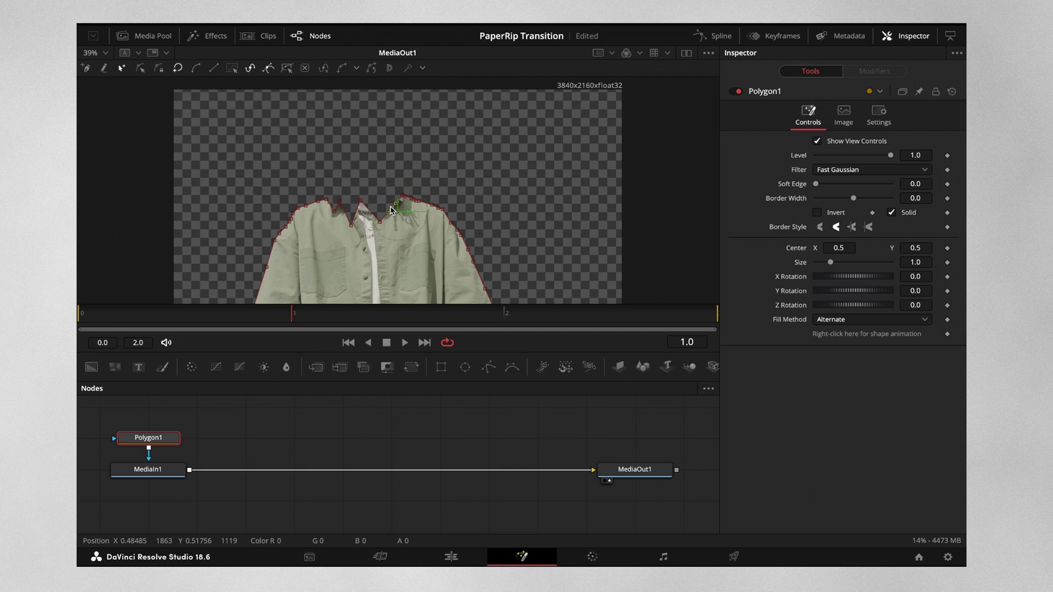
left_click_drag(346, 207, 392, 203)
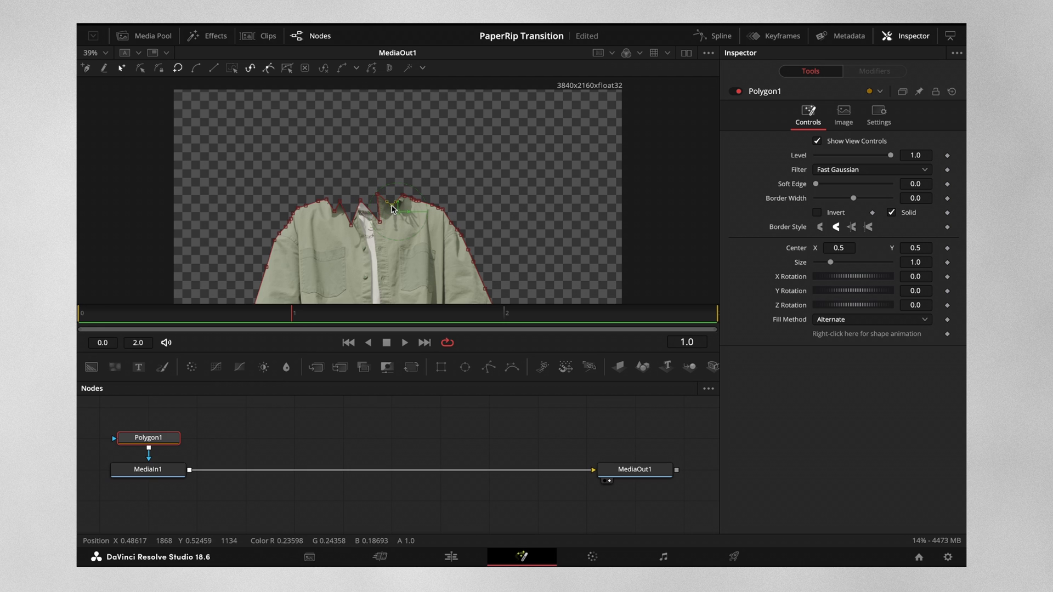
Step: Duplicate the Video 2 freeze clip to its left and park the playhead at 01:00:01:21
left_click(451, 559)
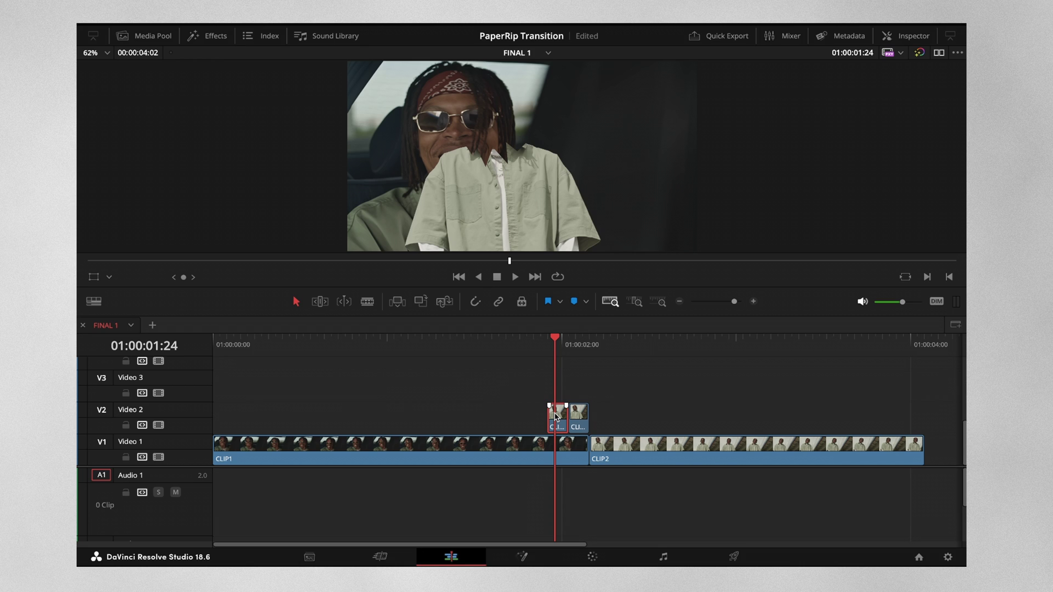
left_click_drag(550, 415, 530, 415)
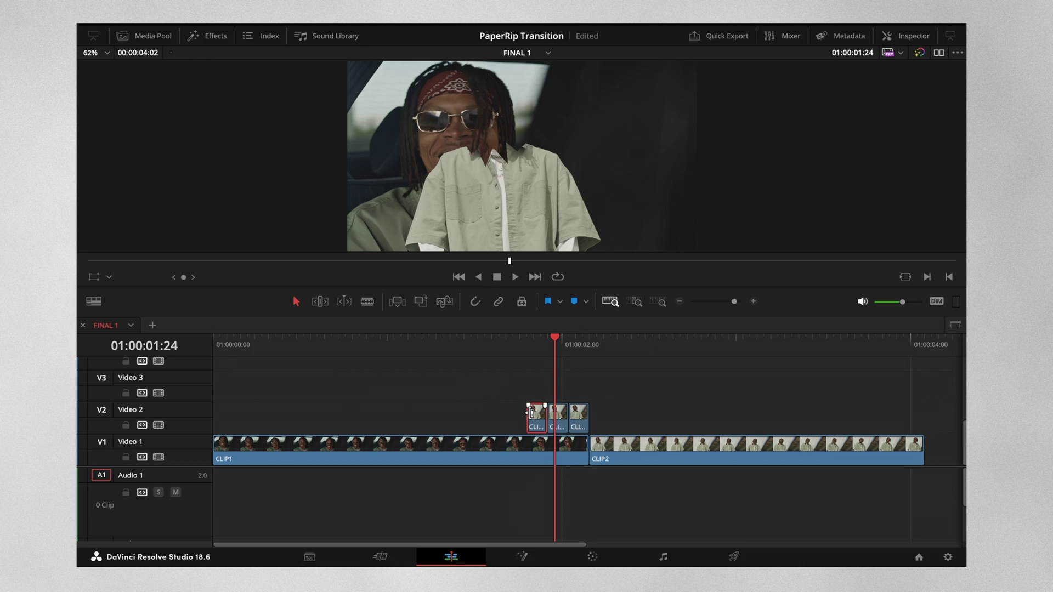
left_click(533, 347)
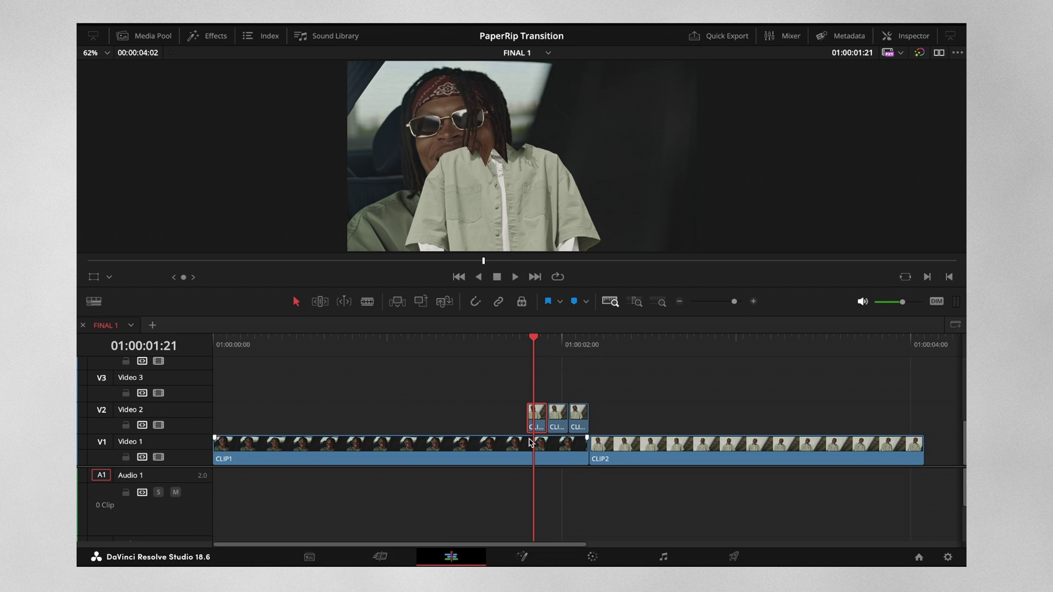
Step: Delete the shirt's top-edge points from this copy's Polygon1 mask
left_click(522, 557)
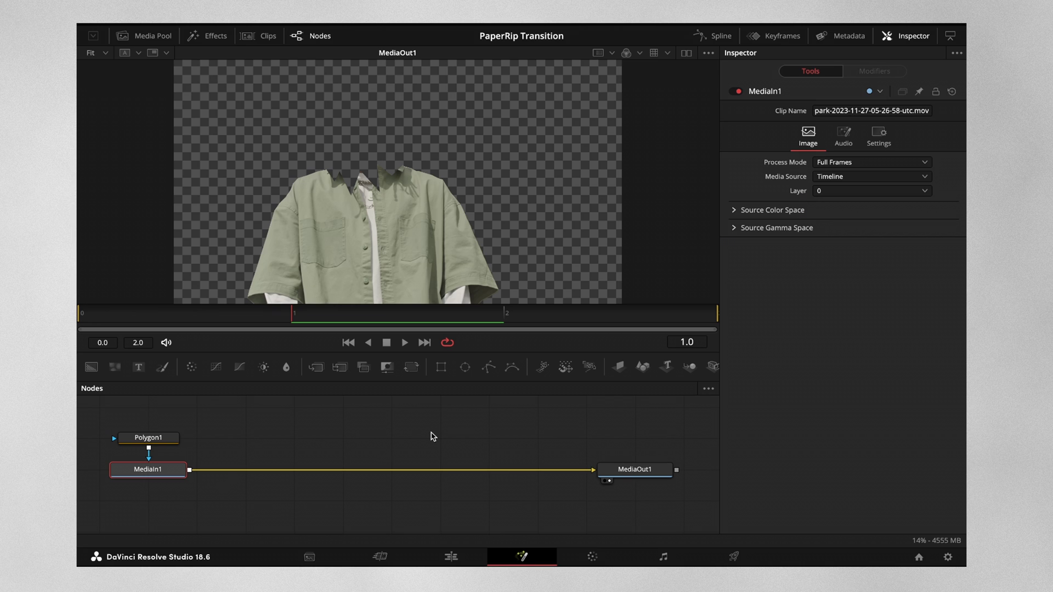
left_click(156, 440)
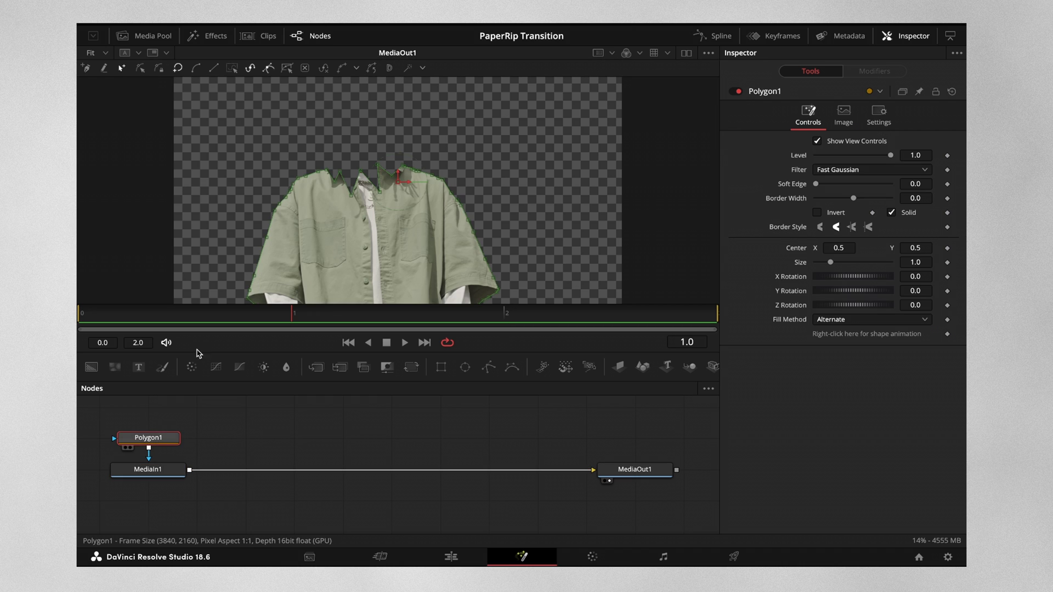
left_click_drag(241, 147, 482, 231)
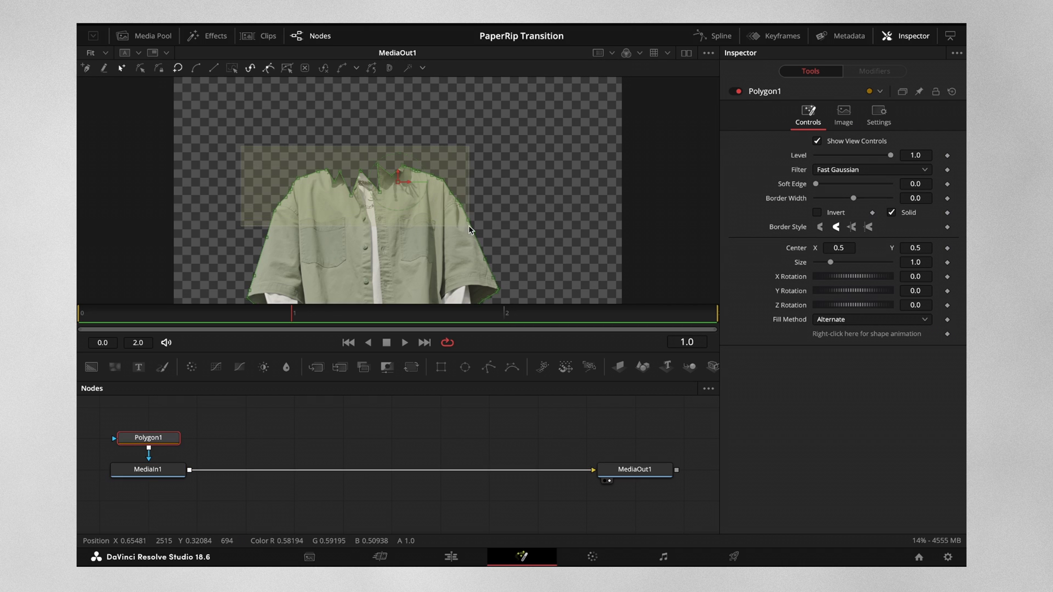
key("Delete")
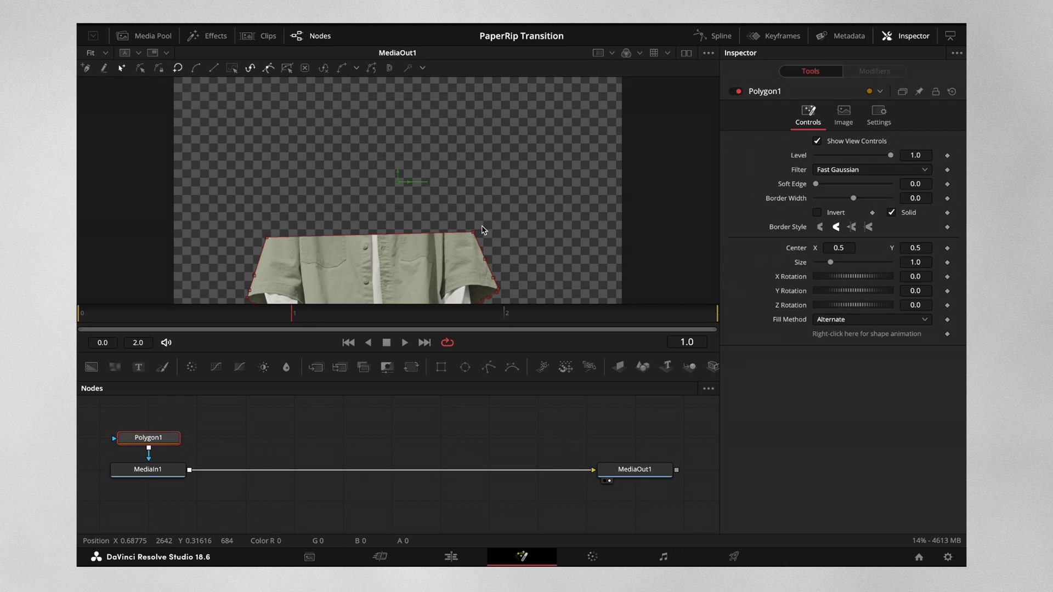
Step: Drag new mask points into notches and spikes along the top edge
left_click_drag(291, 240, 291, 258)
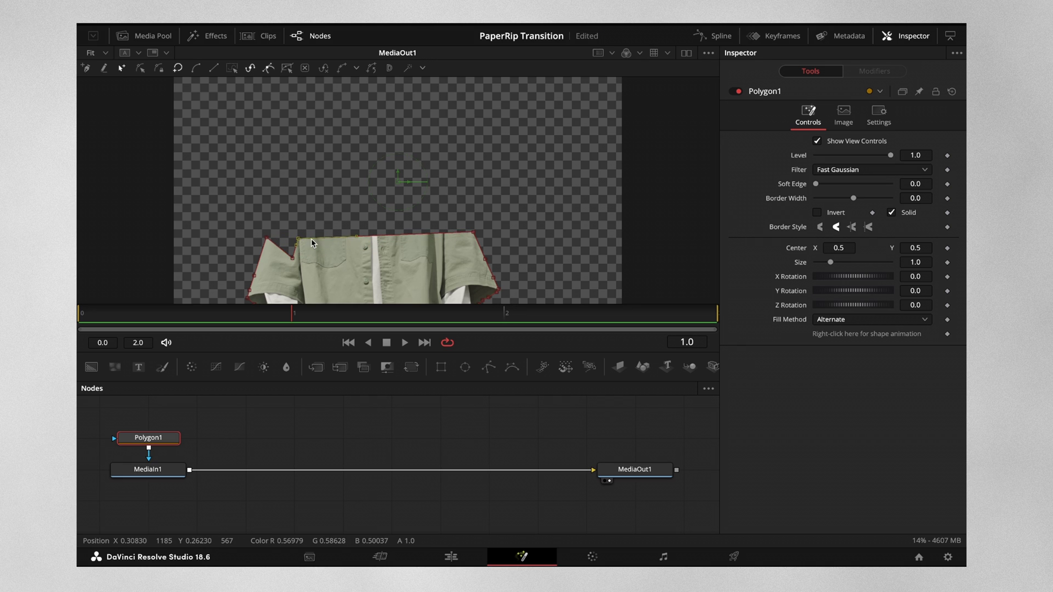
left_click_drag(315, 238, 313, 216)
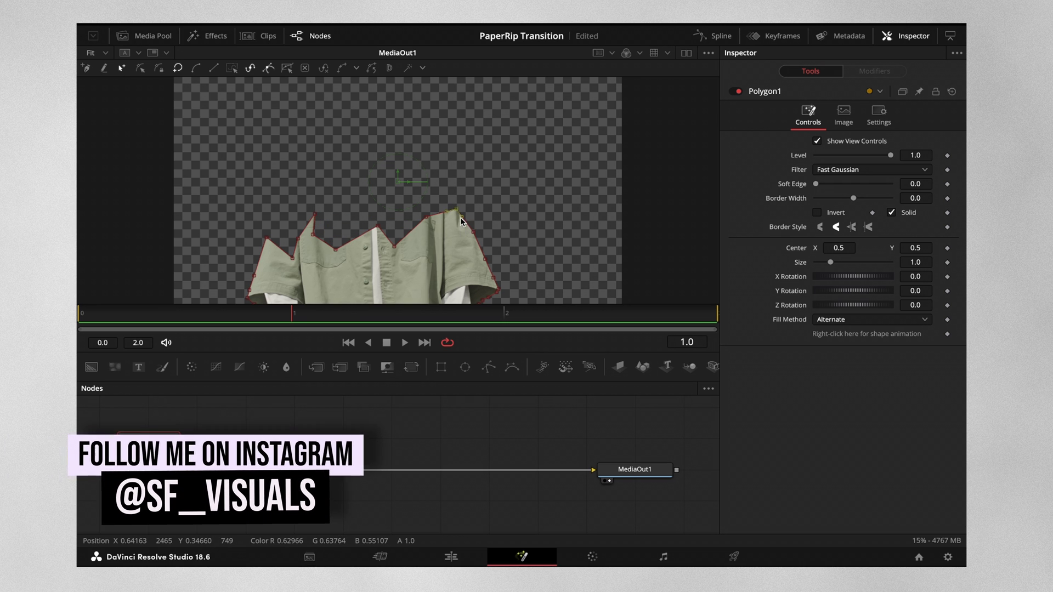
left_click_drag(456, 207, 494, 170)
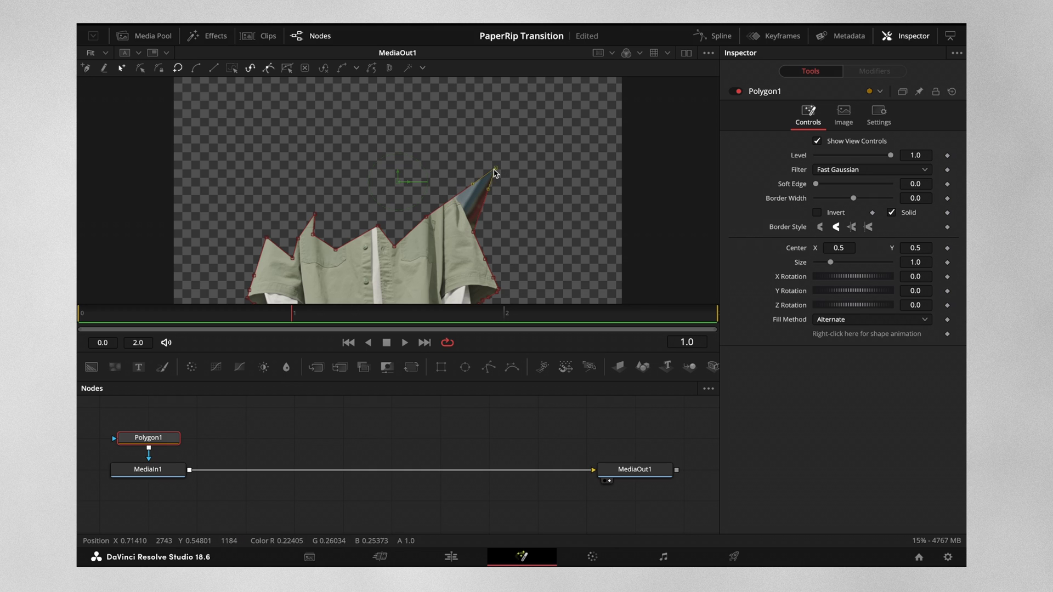
mouse_move(494, 173)
left_mouse_down()
mouse_move(435, 214)
mouse_move(450, 237)
mouse_move(412, 229)
mouse_move(419, 245)
left_mouse_up()
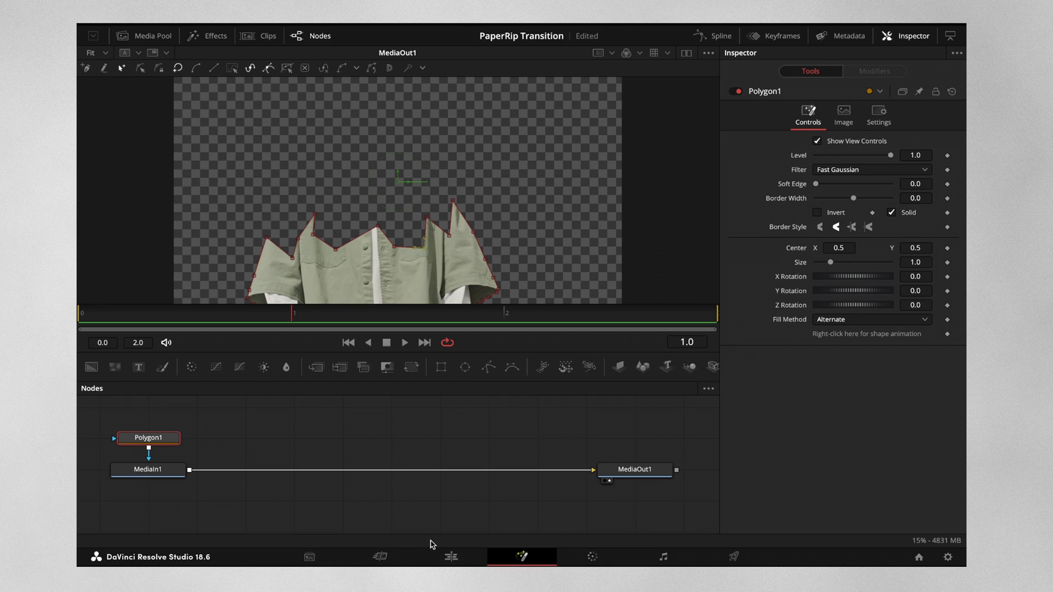
Step: Play the transition from 01:00:01:12 into CLIP2, then return to 01:00:01:21
left_click(452, 558)
left_click(470, 345)
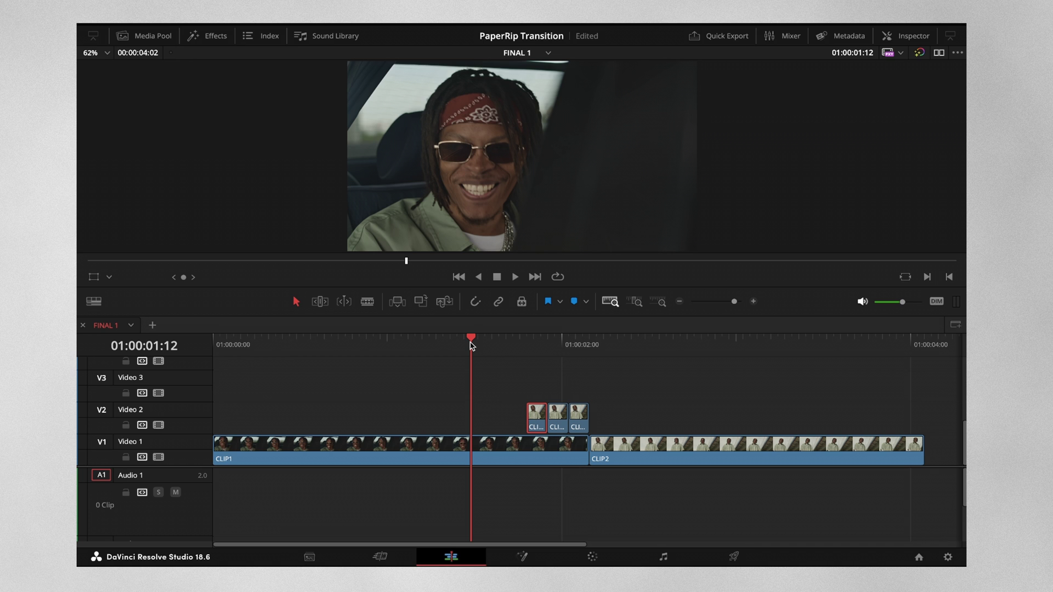
key("space")
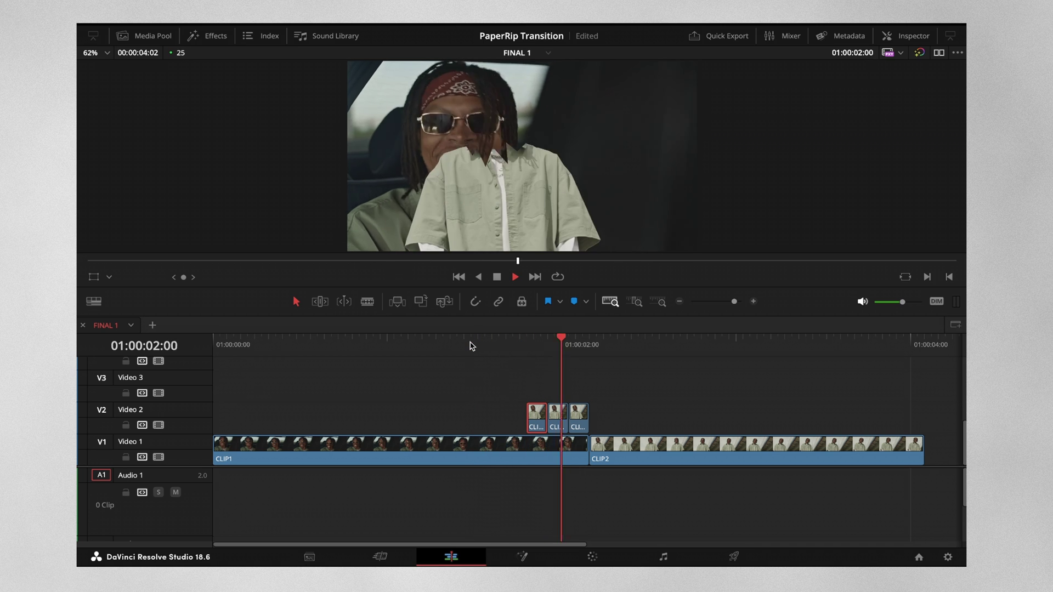
left_click(471, 342)
key("space")
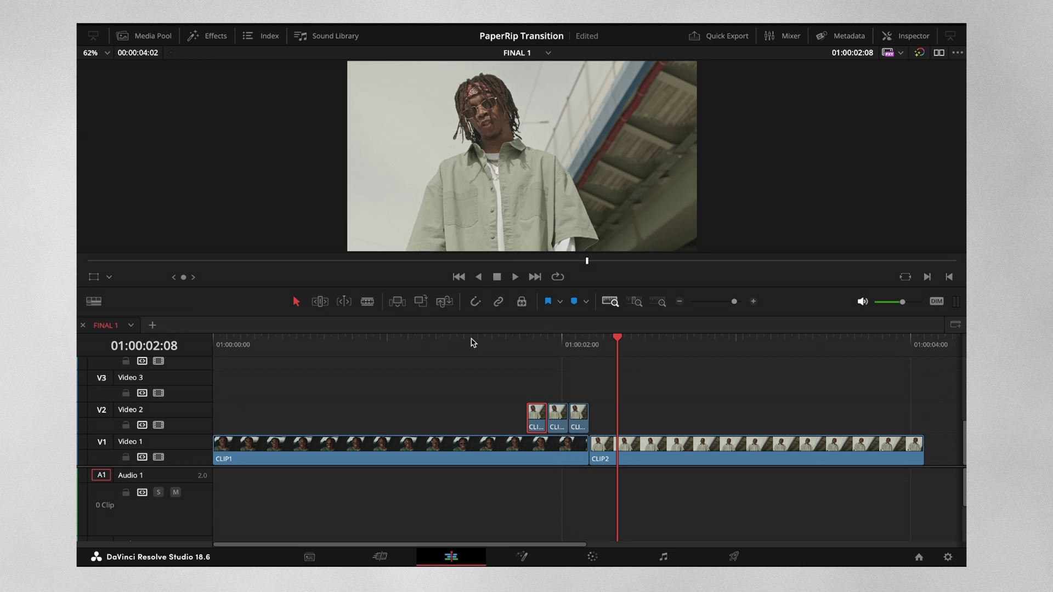
left_click(532, 341)
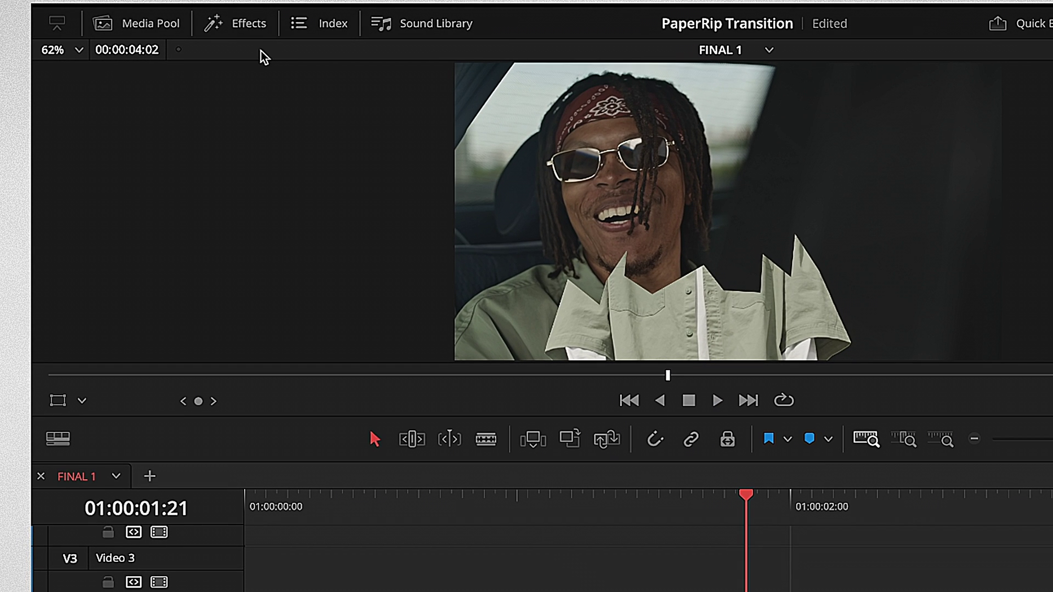
Step: Search the effects library for 'paper' and drag Paper Edge onto the Video 2 clips
left_click(252, 26)
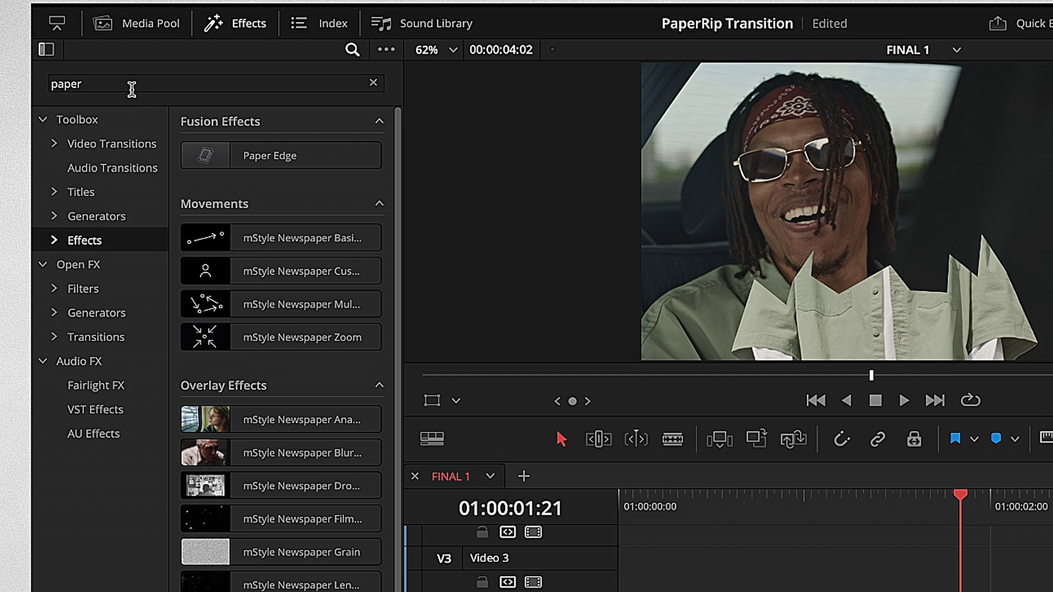
mouse_move(280, 155)
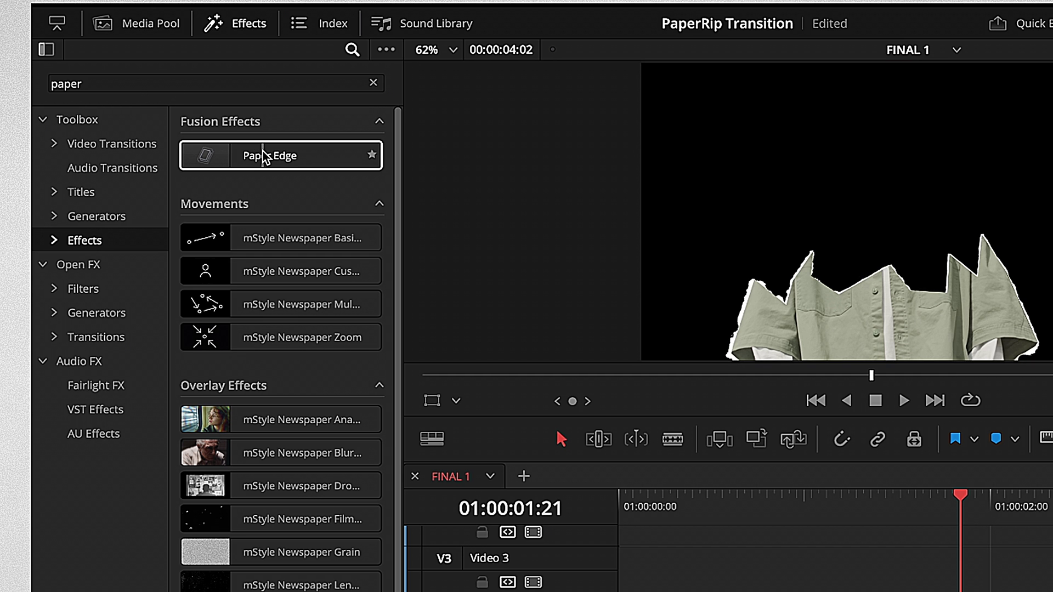
left_click_drag(263, 157, 690, 426)
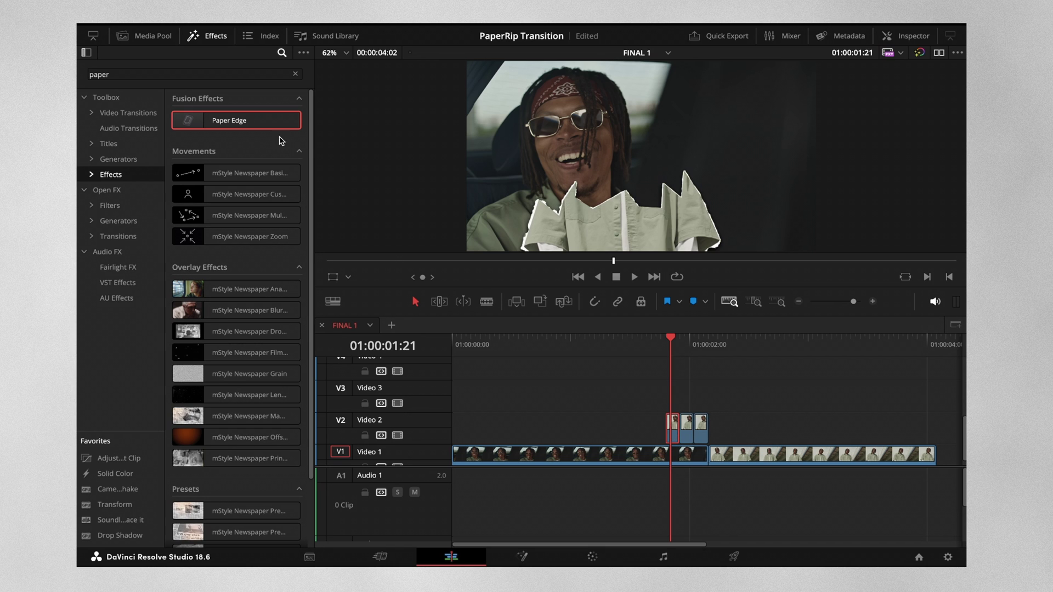
left_click_drag(262, 128, 689, 426)
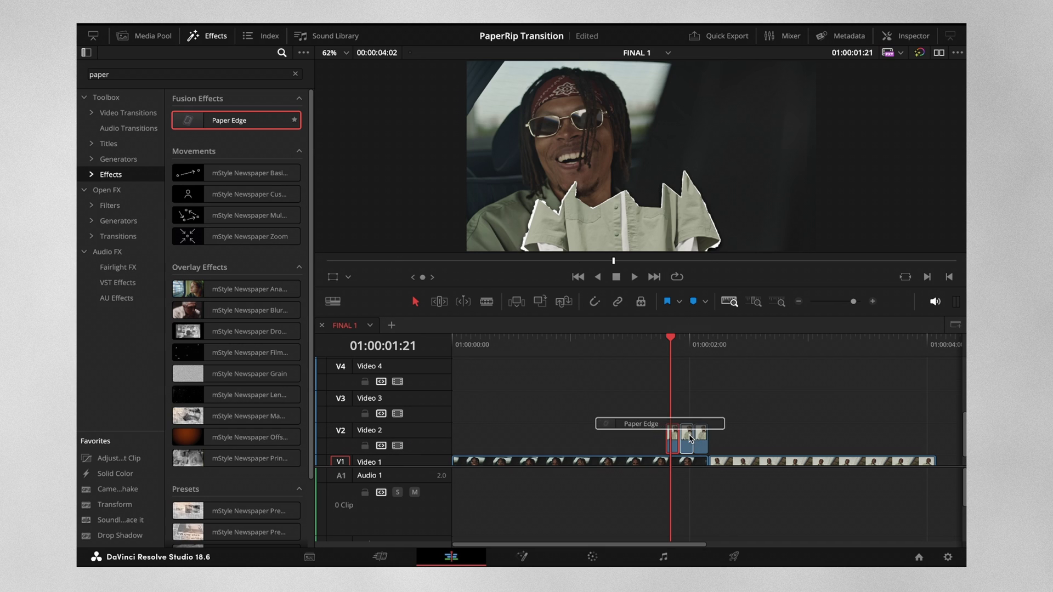
left_click_drag(238, 123, 702, 436)
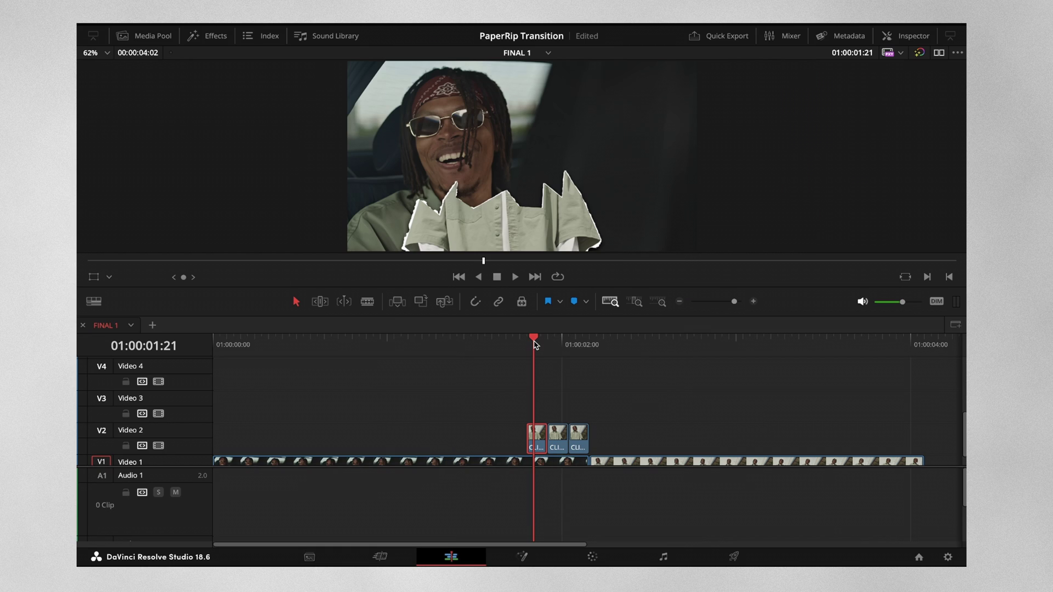
Step: Check the torn-edge frames at 01:00:01:23, 01:00:02:02 and 01:00:01:20
left_click(551, 345)
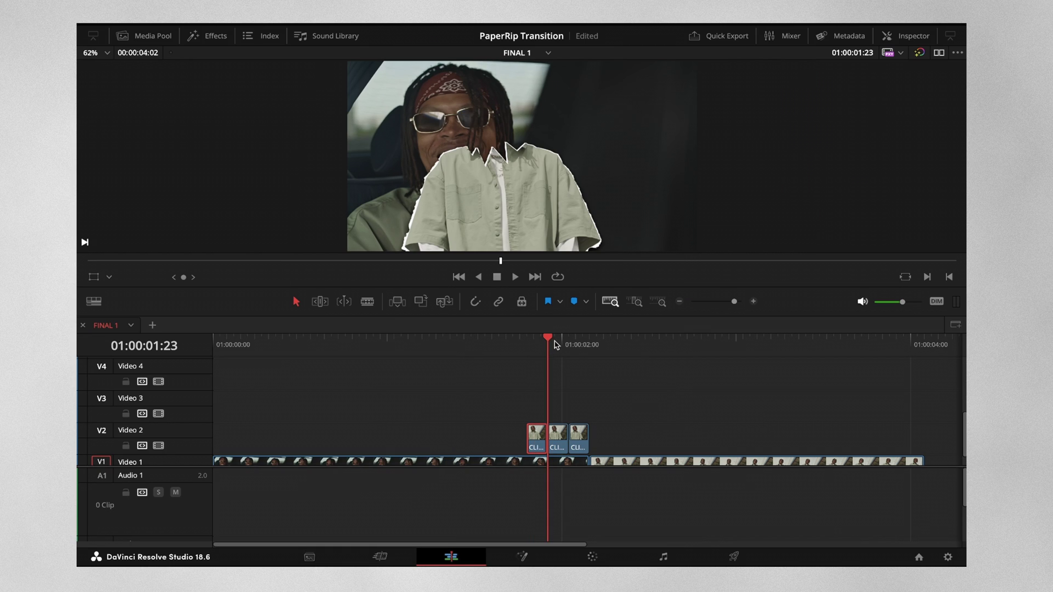
left_click(576, 346)
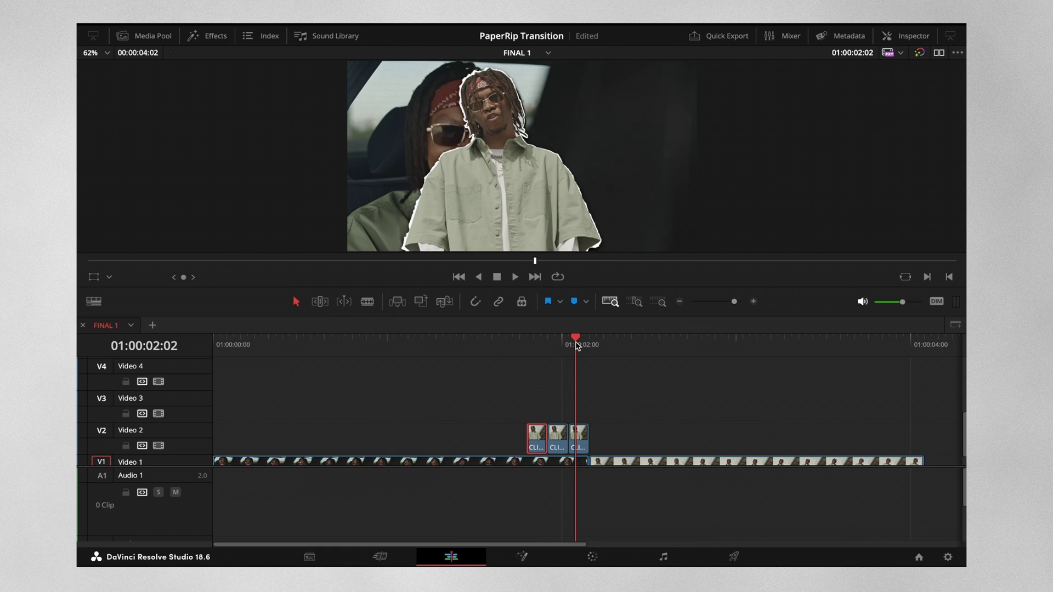
left_click(527, 343)
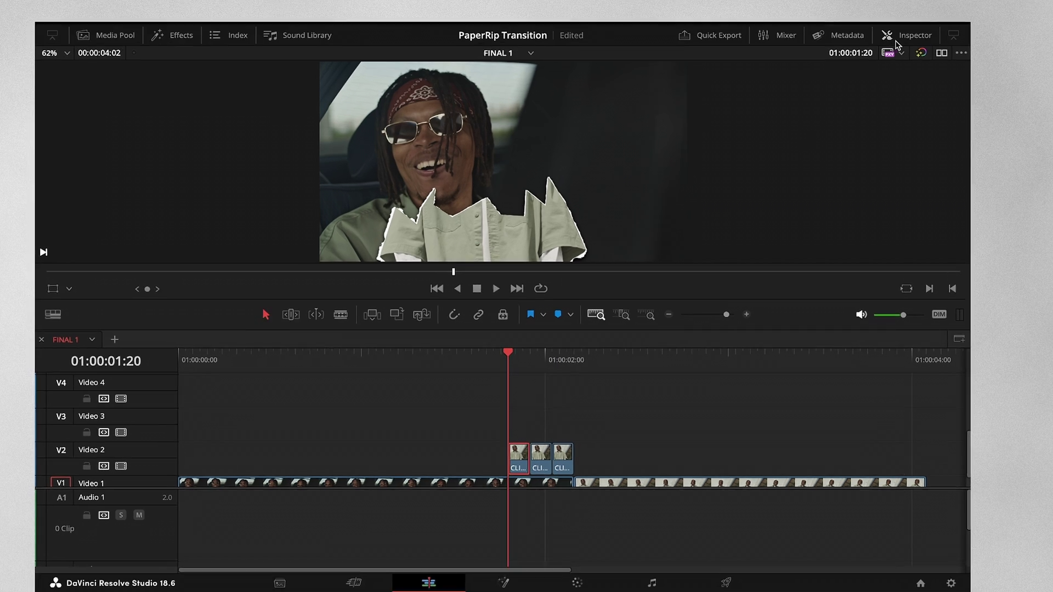
left_click(901, 35)
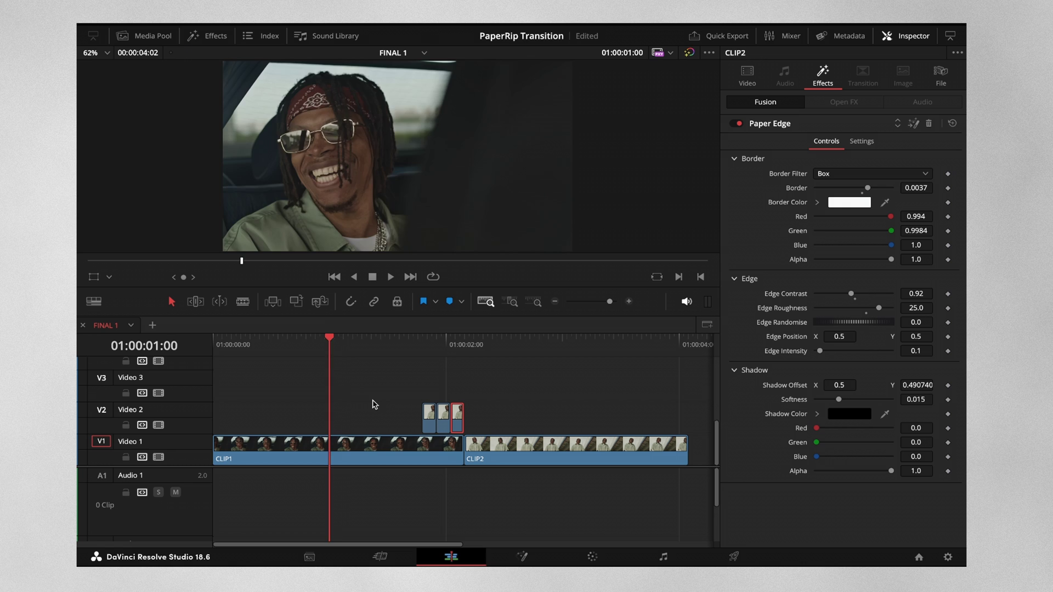
key("space")
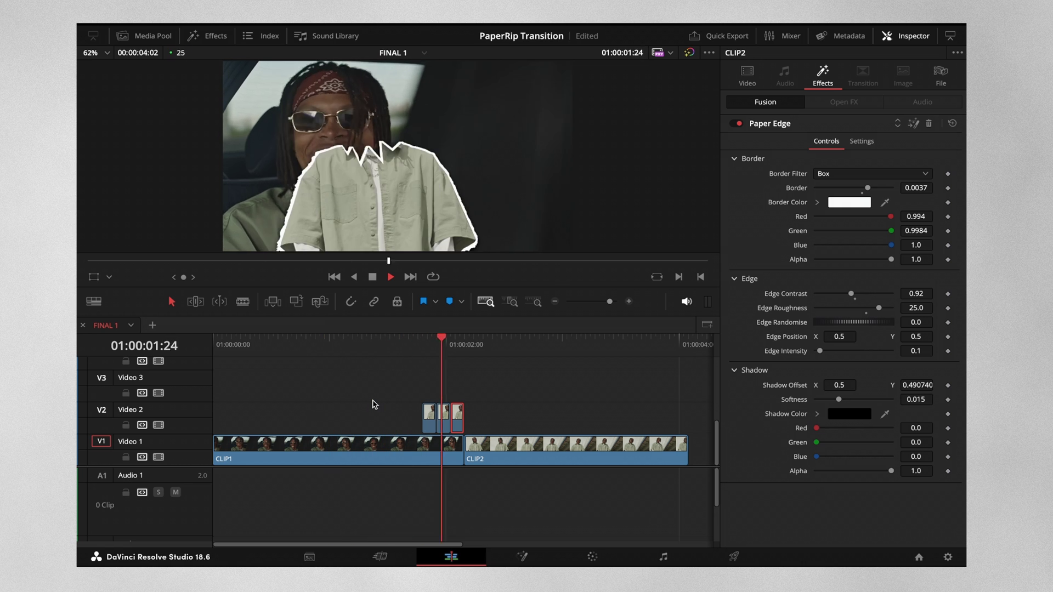
key("space")
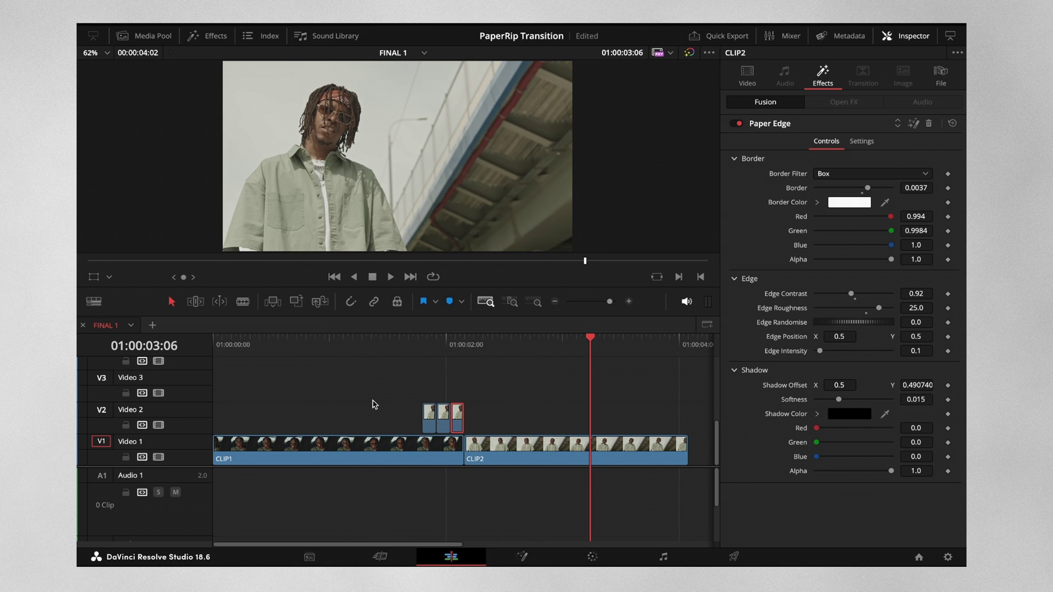
left_click(455, 350)
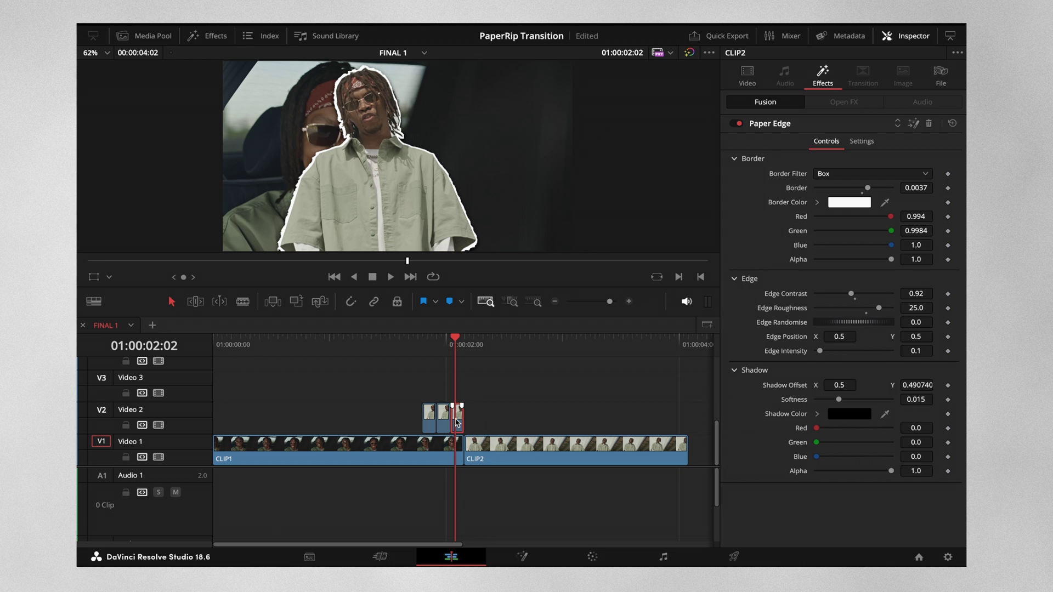
key("Right")
key("Right")
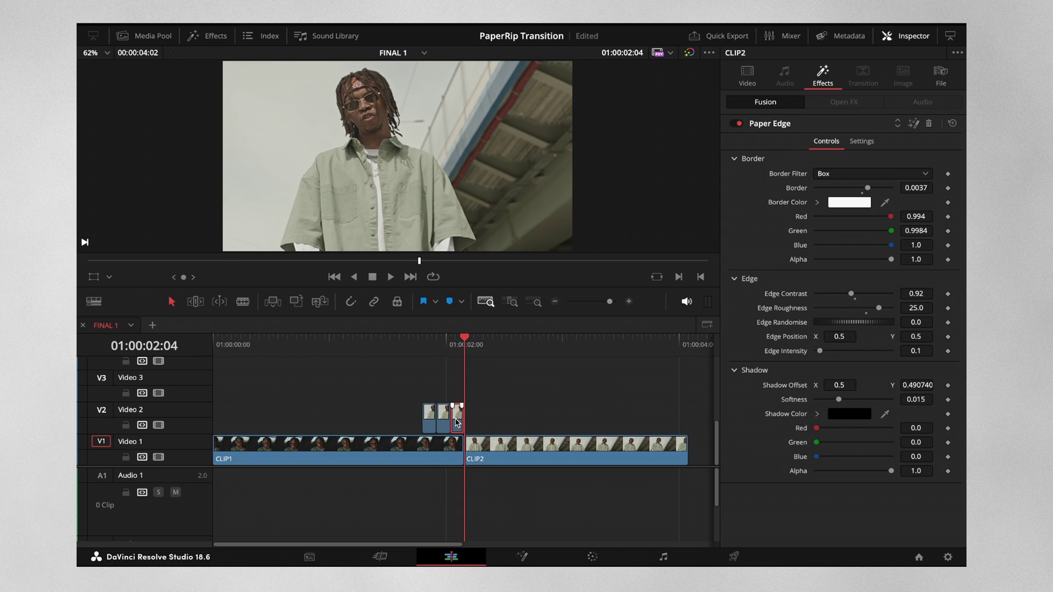
left_click(481, 461)
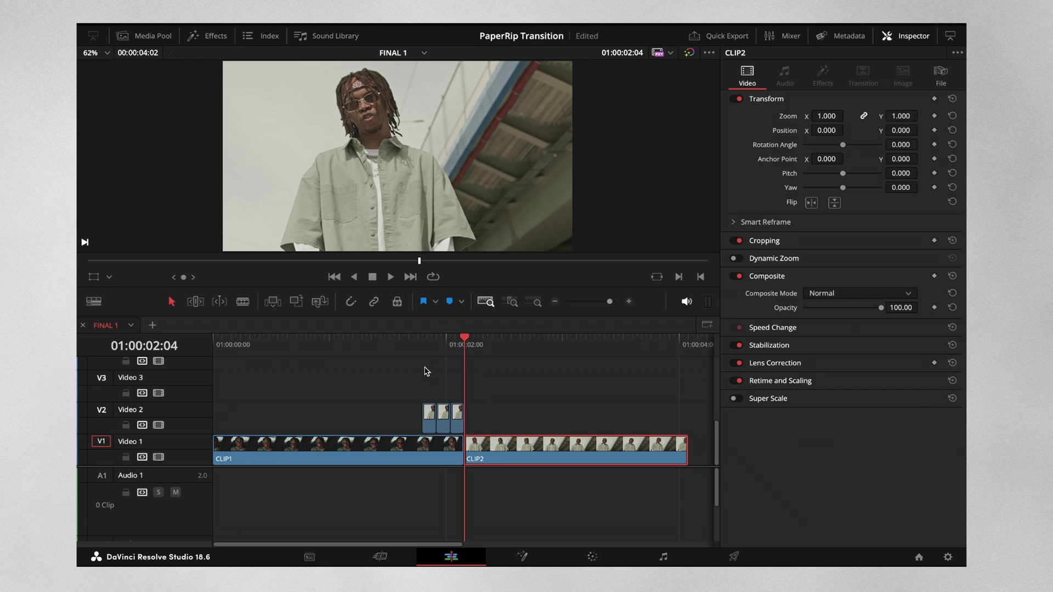
Step: Select the three V2 freeze-frame clips and trim one frame off CLIP2's head
mouse_move(407, 368)
left_mouse_down()
mouse_move(462, 415)
mouse_move(474, 445)
left_mouse_up()
key("Right")
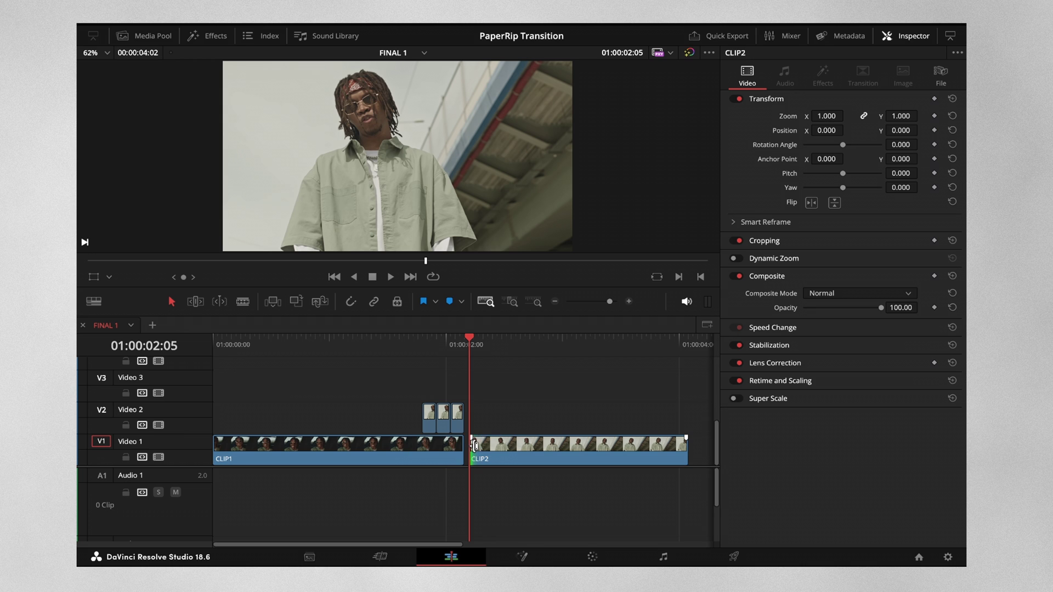
left_click_drag(475, 445, 472, 446)
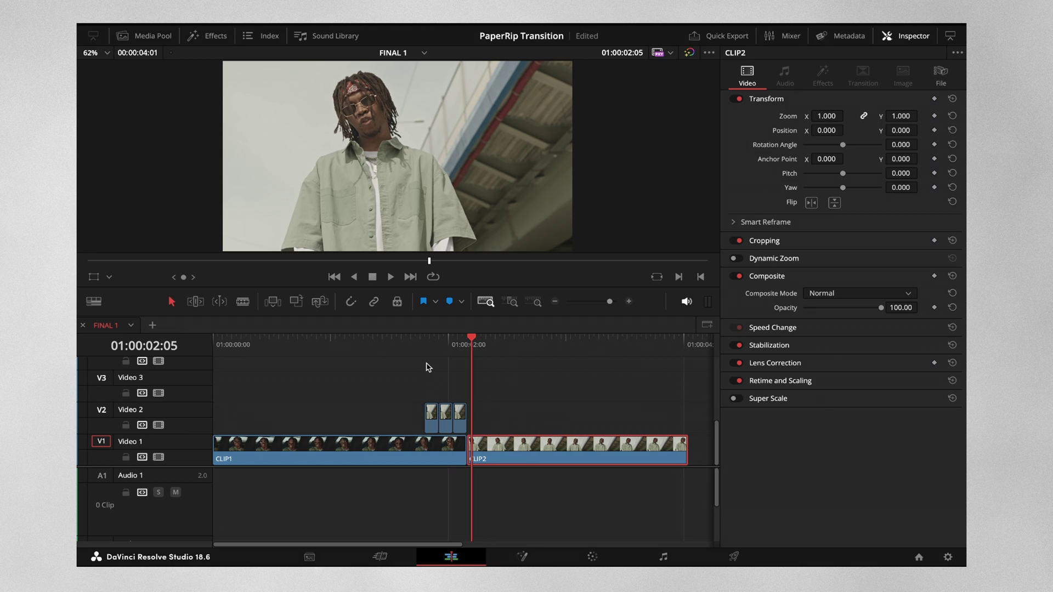
Step: Play the transition from just before it to check the trim
left_click(364, 346)
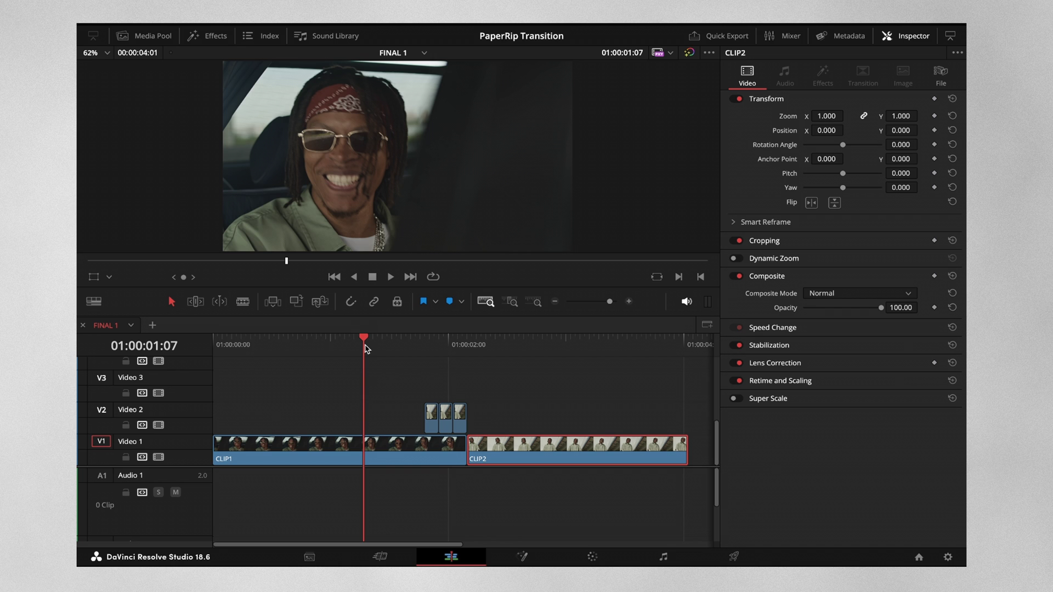
key("space")
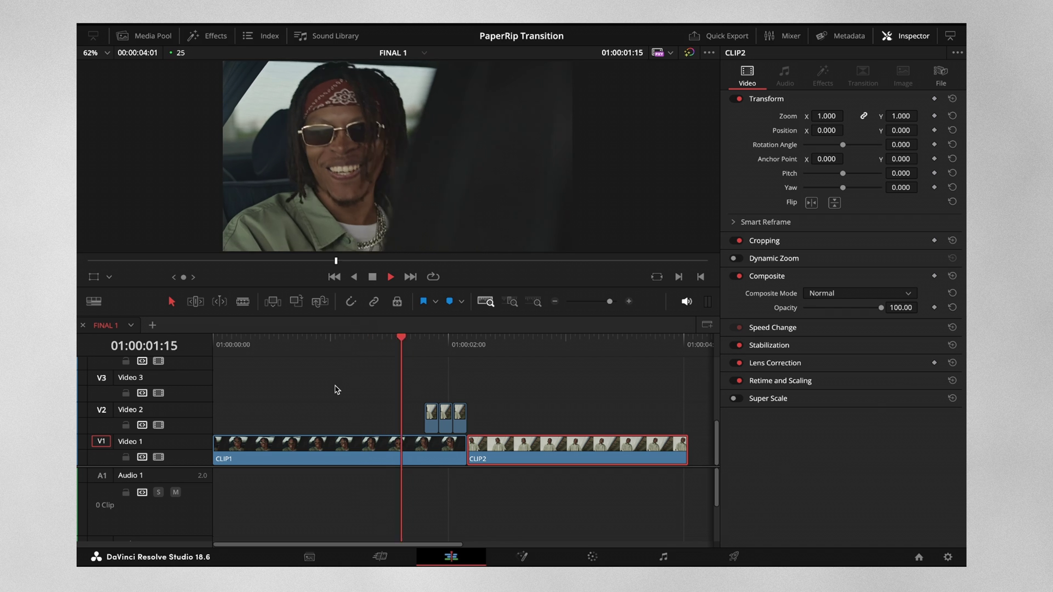
key("space")
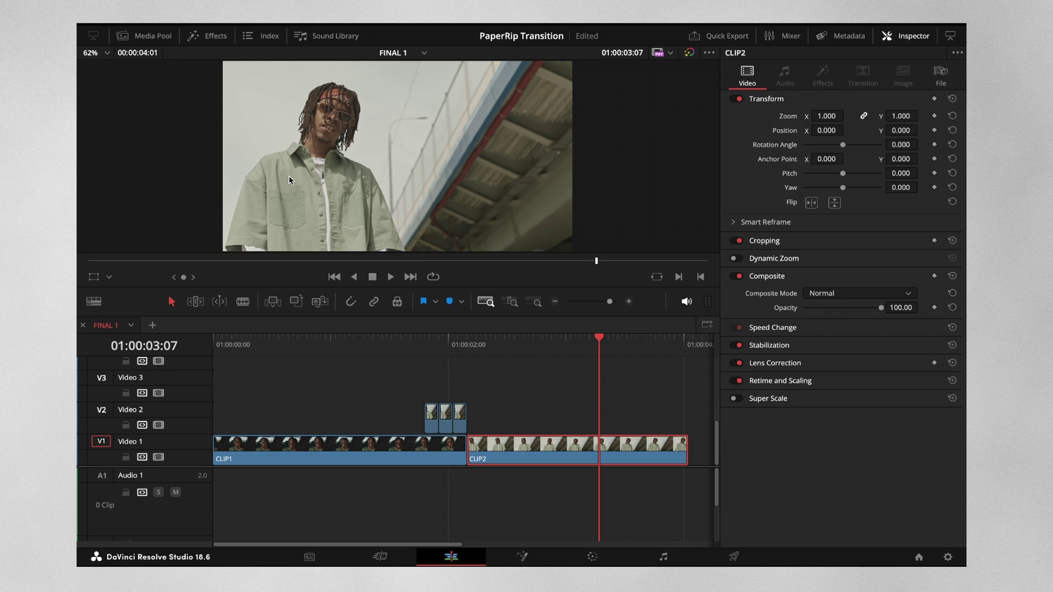
Step: Place the crinkled white paper texture on Video 3, trimmed to end at the playhead
left_click(162, 36)
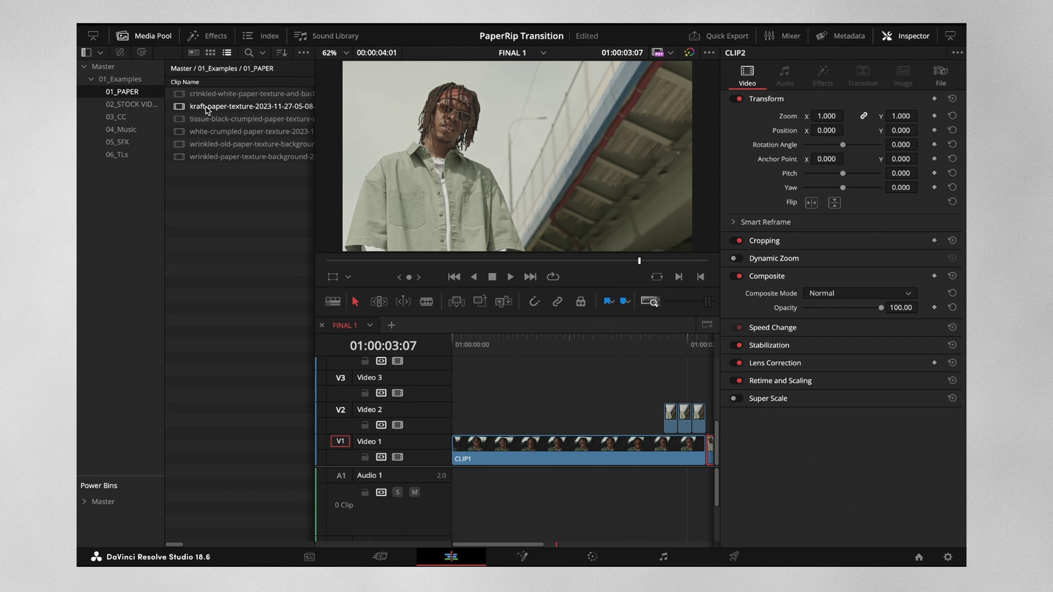
key("shift+z")
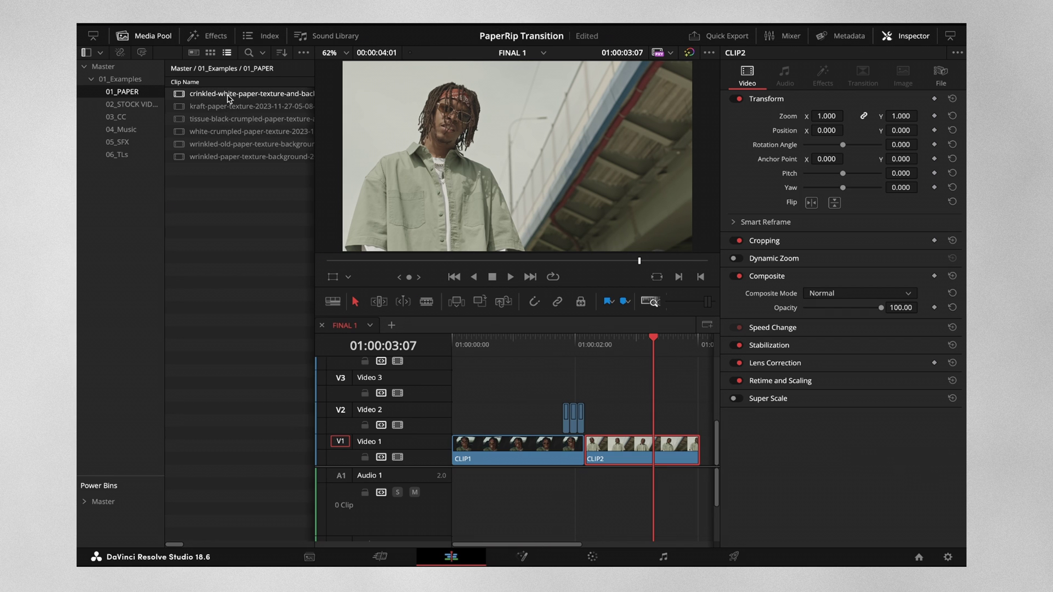
left_click_drag(227, 100, 570, 391)
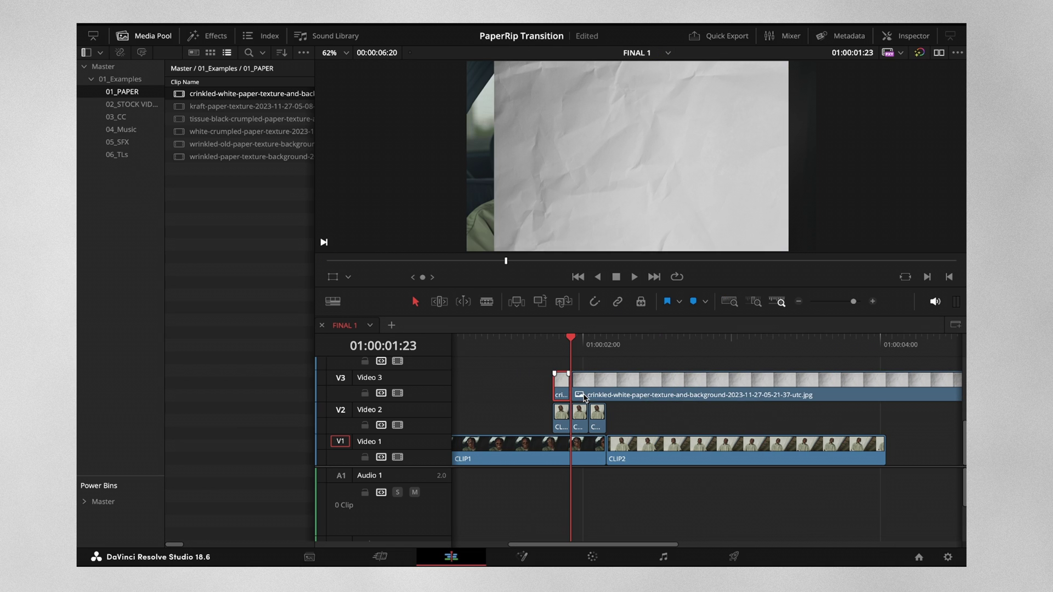
key("shift+]")
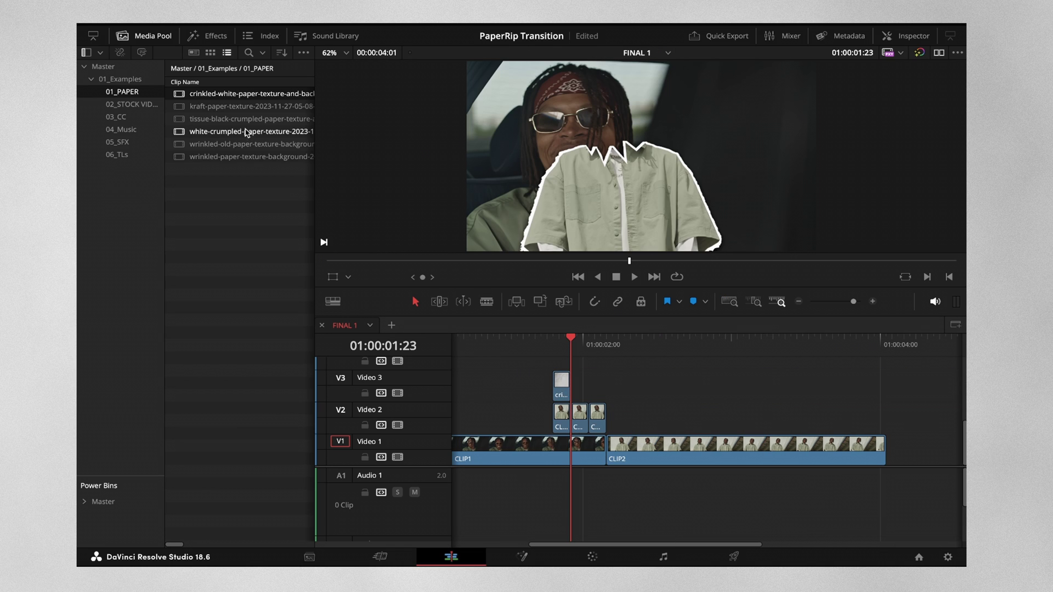
Step: Add the crumpled paper, trimmed at the next freeze frame, then the wrinkled paper to Video 3
left_click_drag(247, 132, 568, 391)
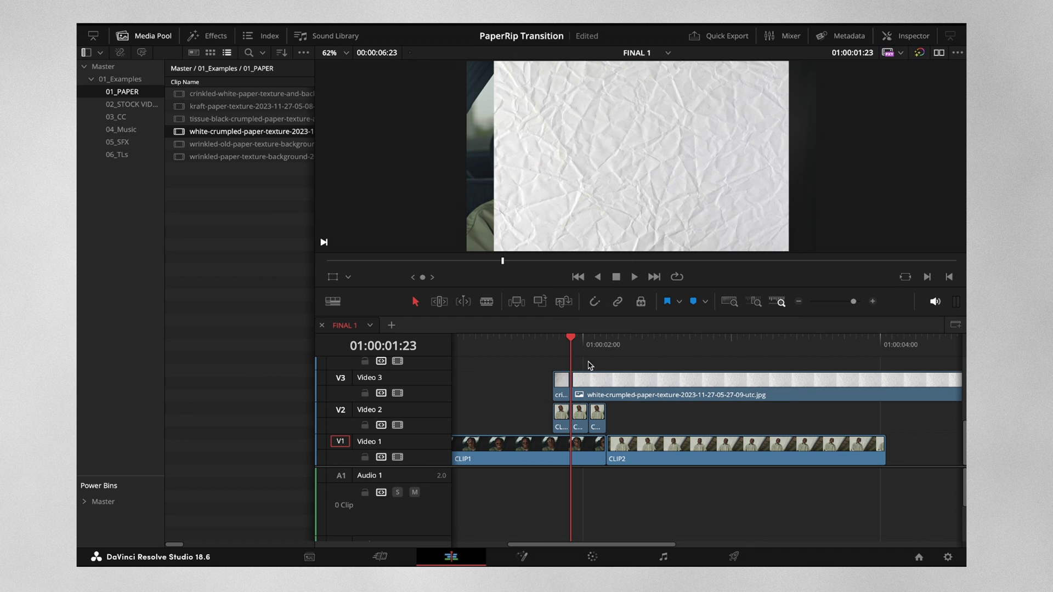
left_click(589, 347)
left_click(614, 385)
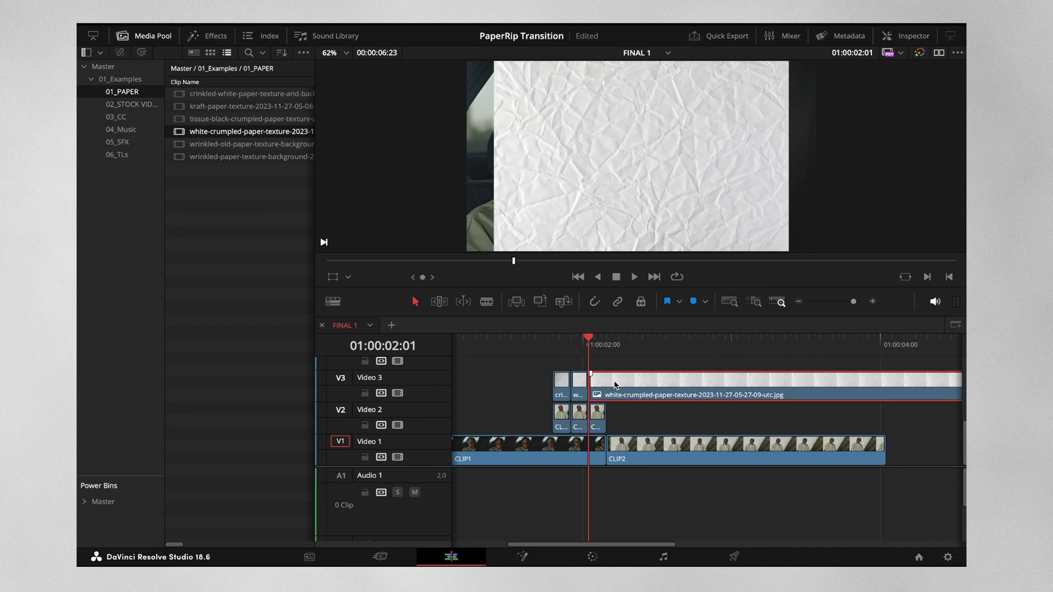
key("shift+]")
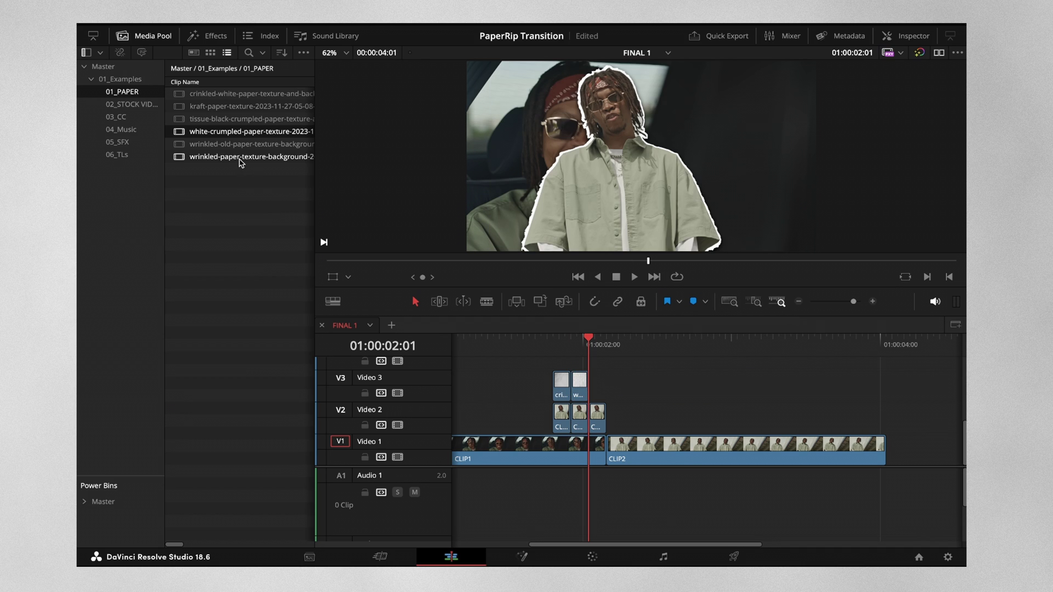
mouse_move(243, 156)
left_mouse_down()
mouse_move(588, 290)
mouse_move(605, 380)
left_mouse_up()
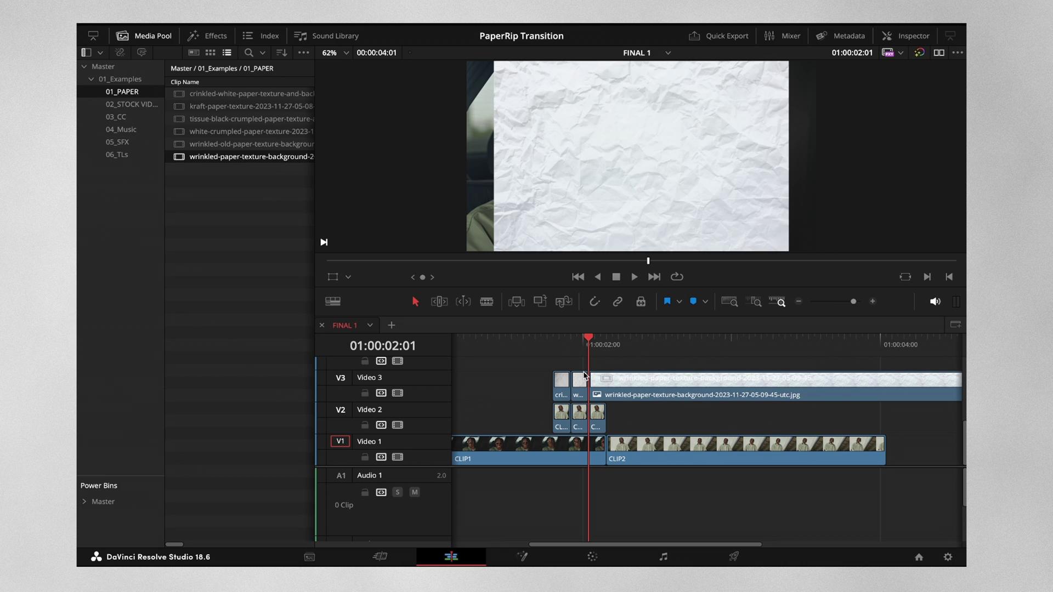
left_click(621, 387)
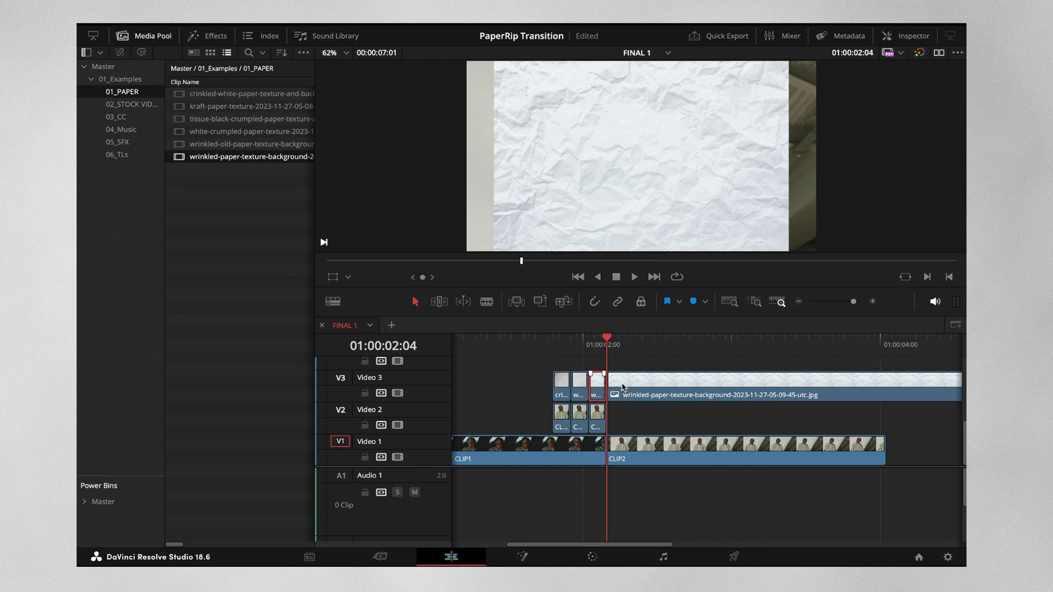
Step: Delete the wrinkled tail, extend crinkled one frame earlier with a fade-in, wrinkled two frames later
key("Delete")
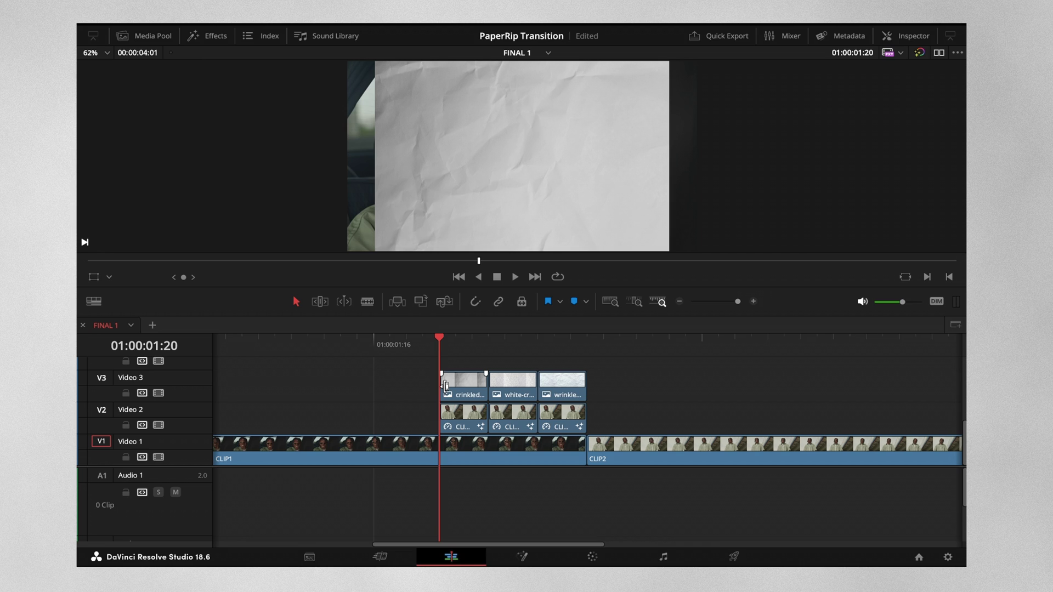
left_click(445, 386)
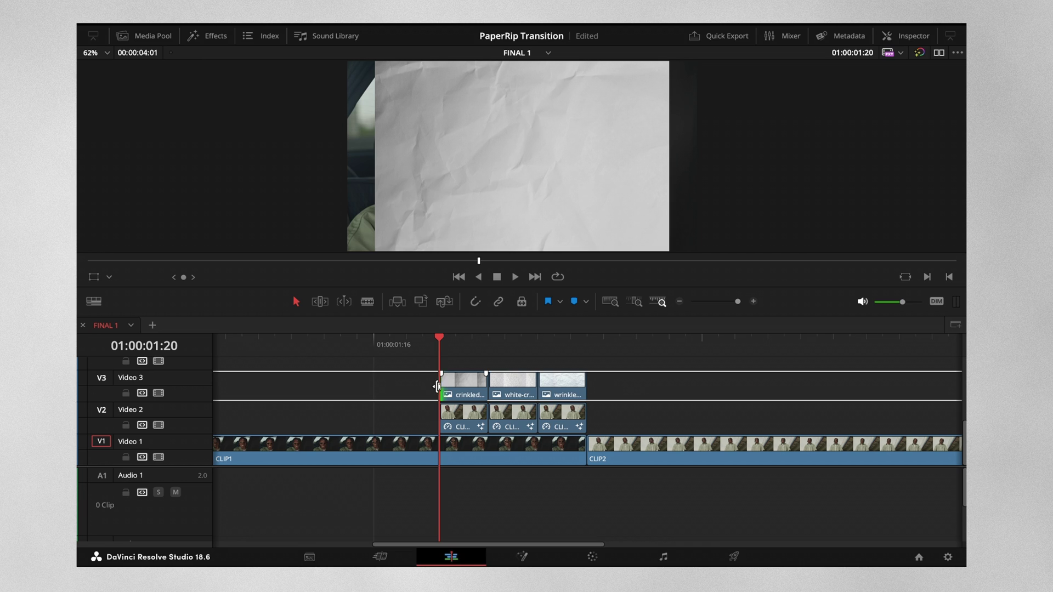
left_click_drag(437, 385, 408, 385)
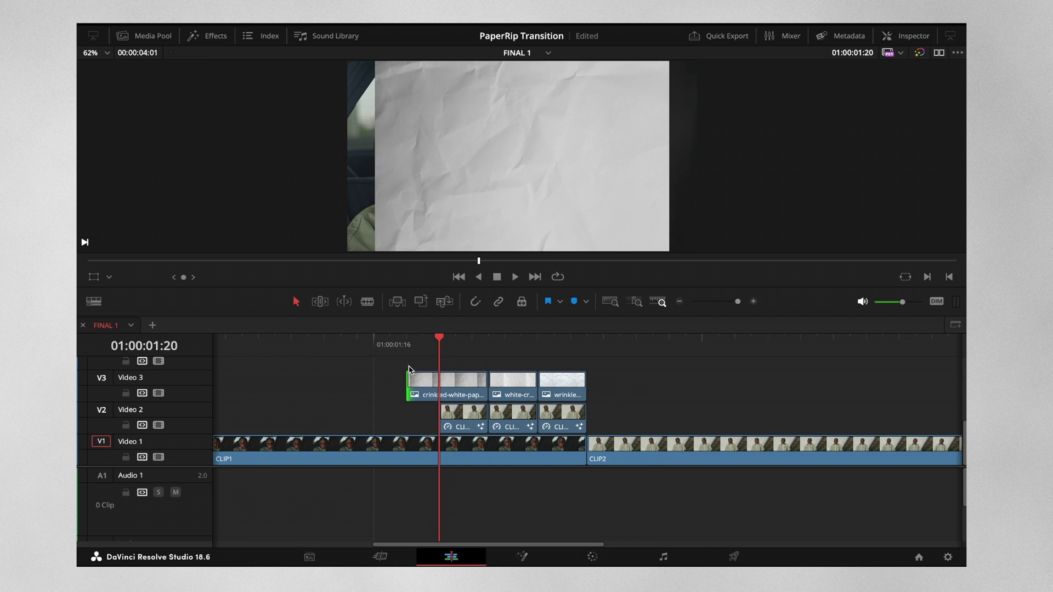
left_click(419, 373)
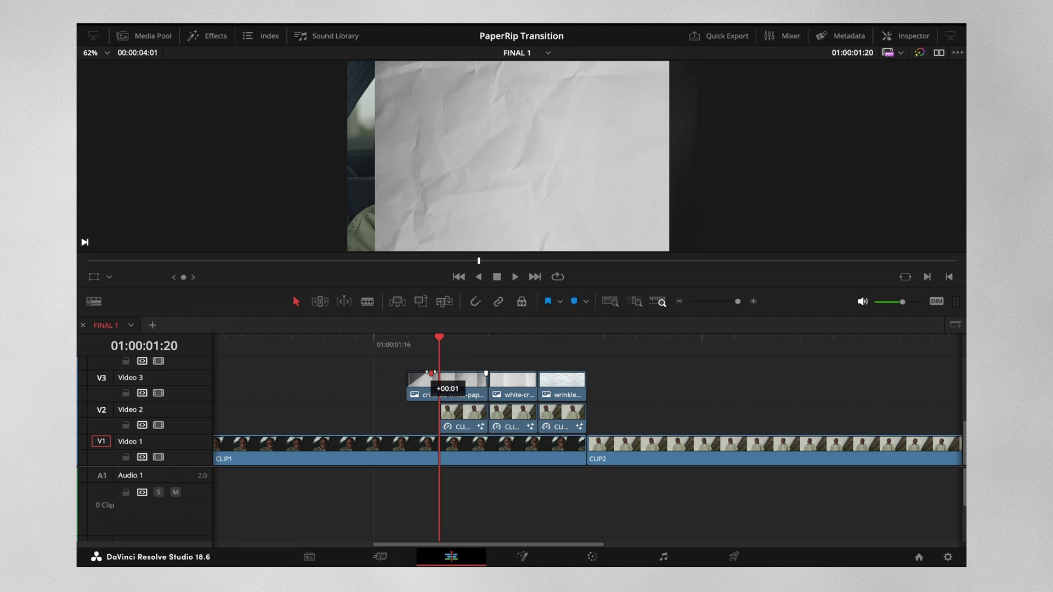
left_click_drag(419, 372, 426, 372)
mouse_move(585, 380)
left_mouse_down()
mouse_move(623, 380)
mouse_move(589, 375)
left_mouse_up()
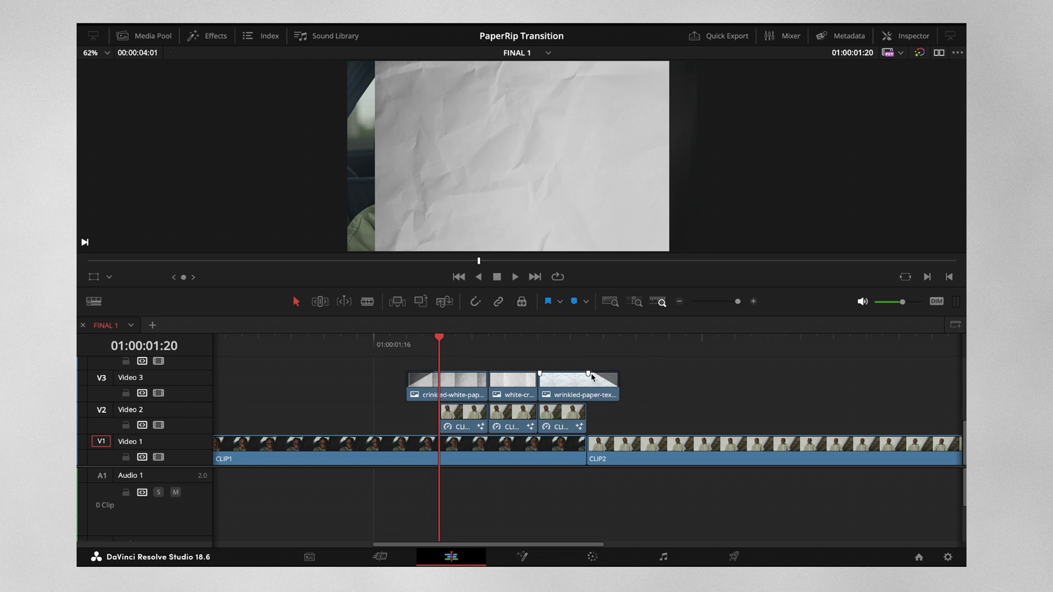
Step: Scrub to a paper texture frame and set the viewer overlay to Transform
left_click(390, 344)
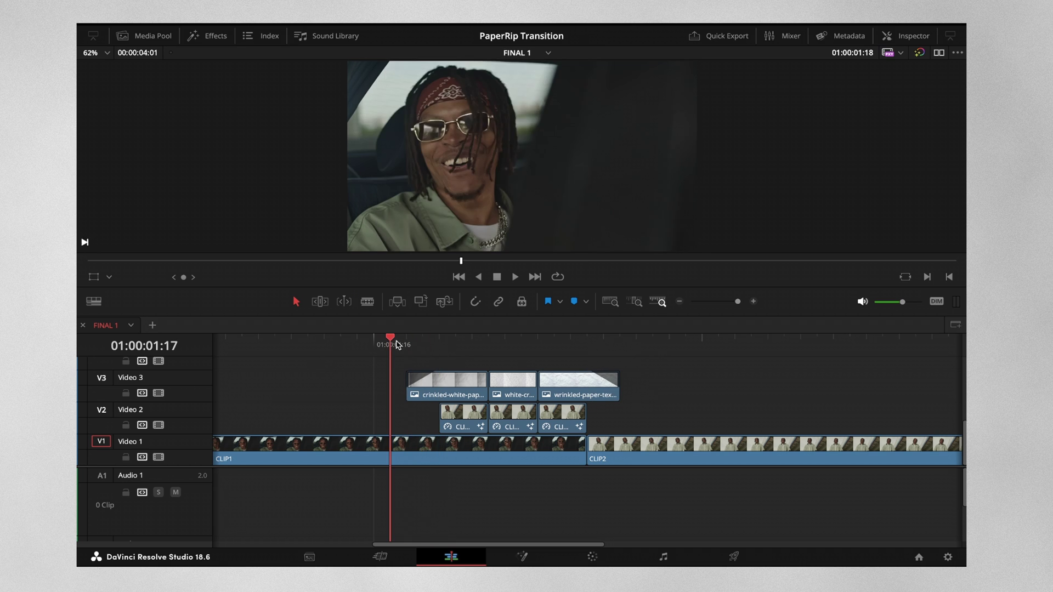
left_click_drag(396, 344, 467, 350)
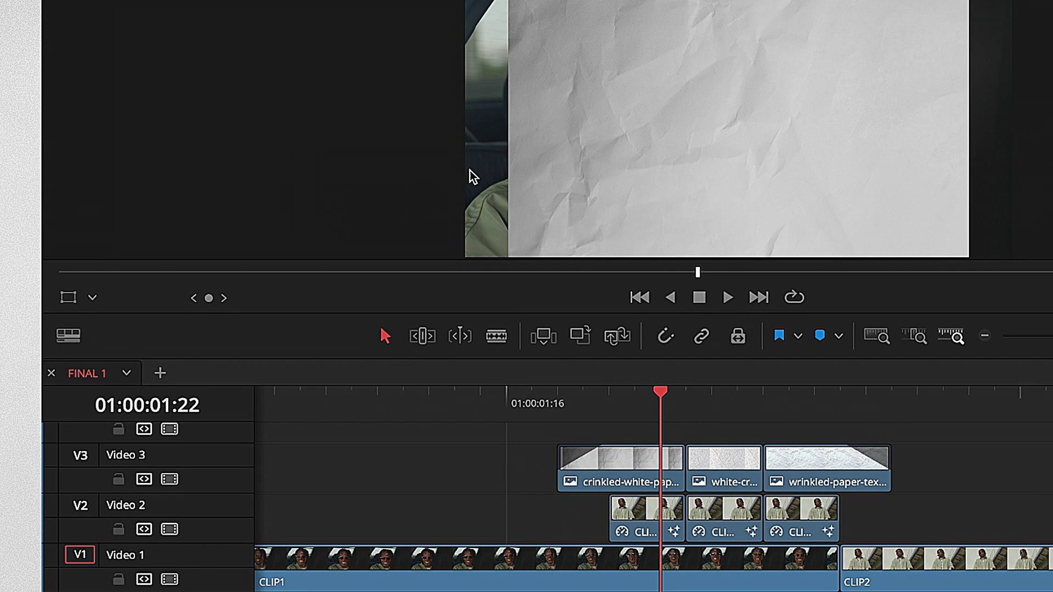
left_click(66, 299)
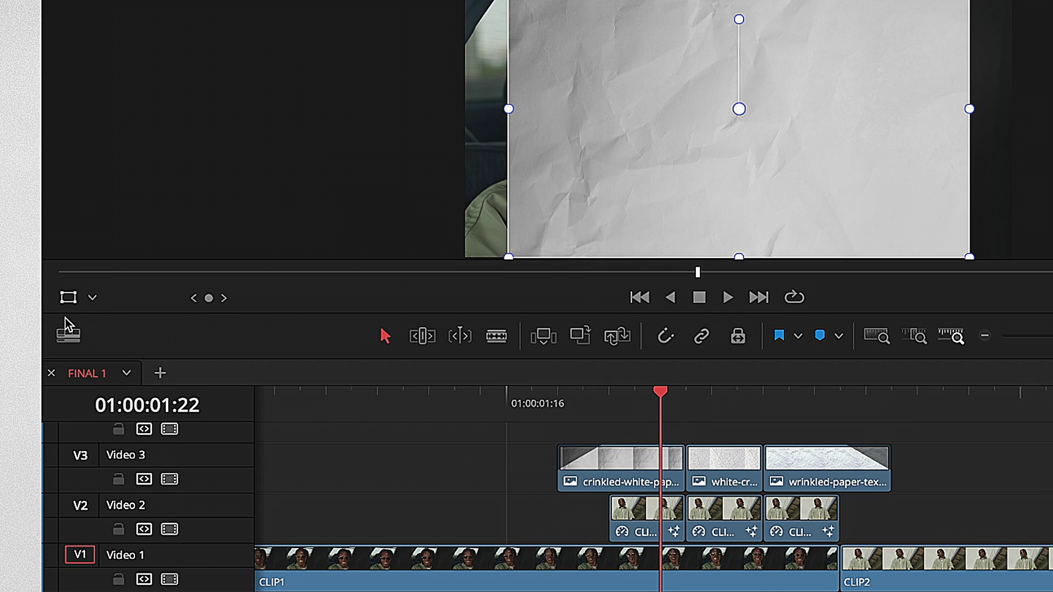
left_click(96, 297)
left_click(109, 320)
left_click(92, 298)
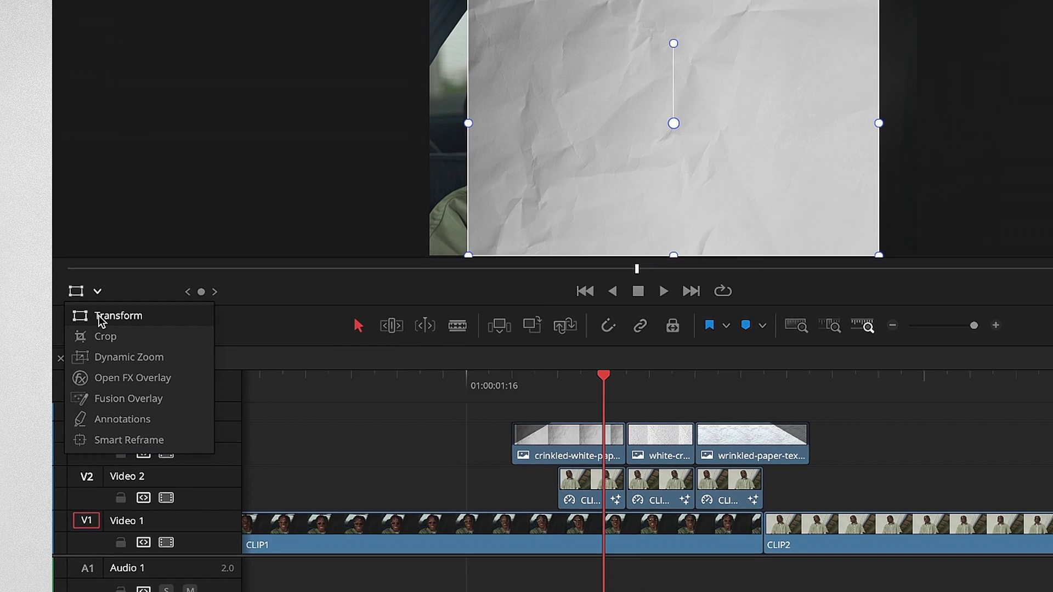
left_click(98, 320)
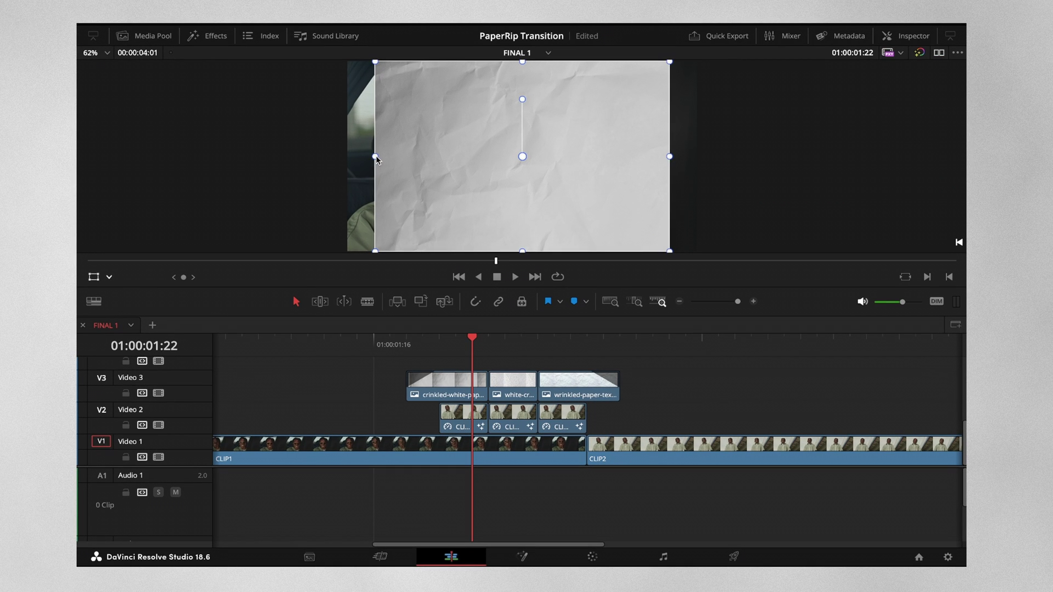
Step: Stretch all three paper overlays to full frame width, then play the transition back
left_click_drag(376, 158, 339, 157)
left_click(521, 337)
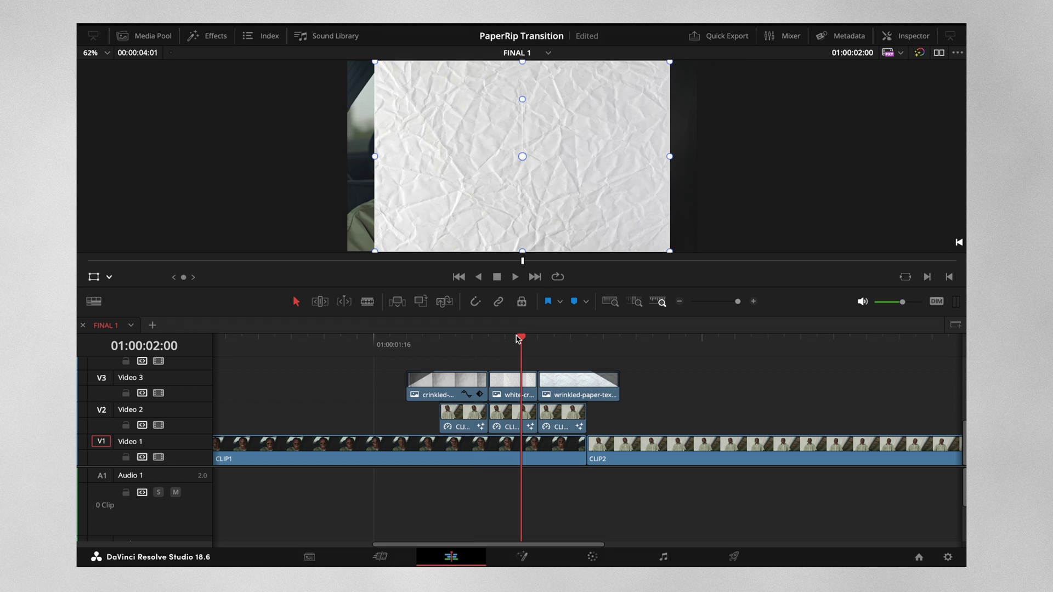
left_click(514, 380)
left_click_drag(375, 156, 344, 156)
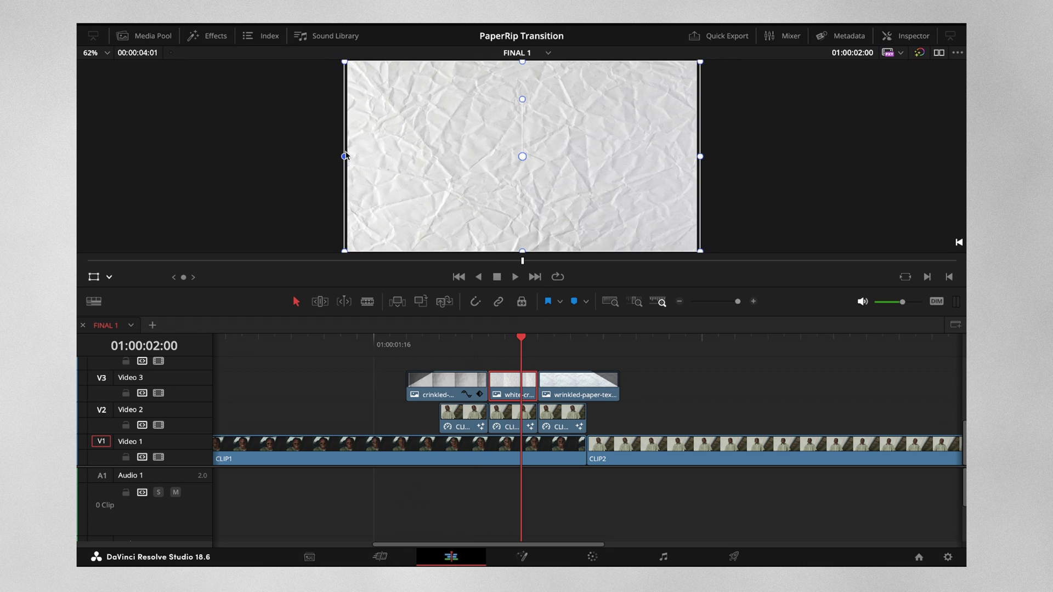
left_click(555, 337)
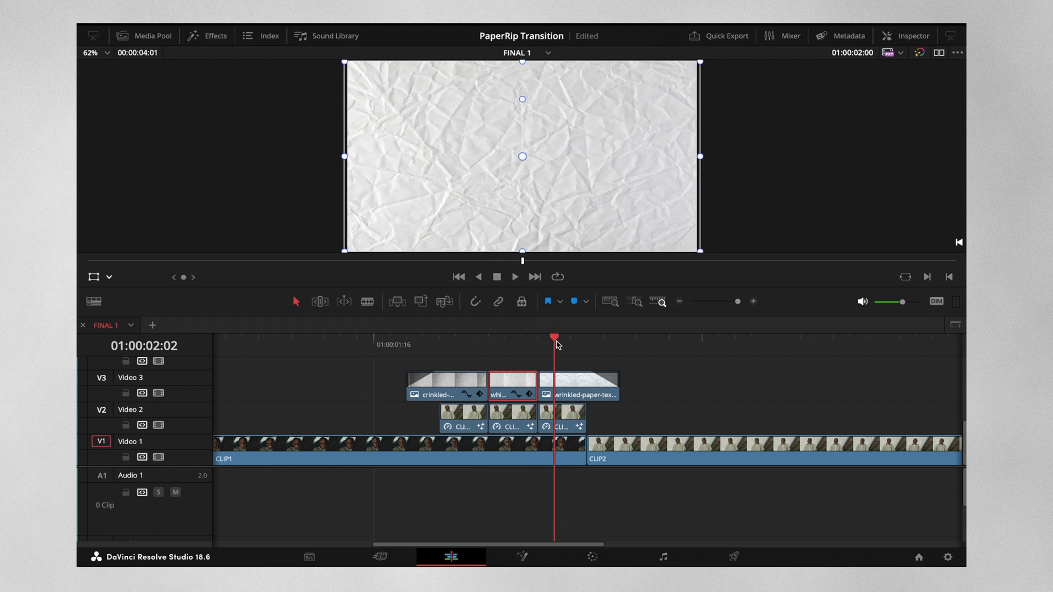
left_click(573, 391)
left_click_drag(372, 158, 337, 157)
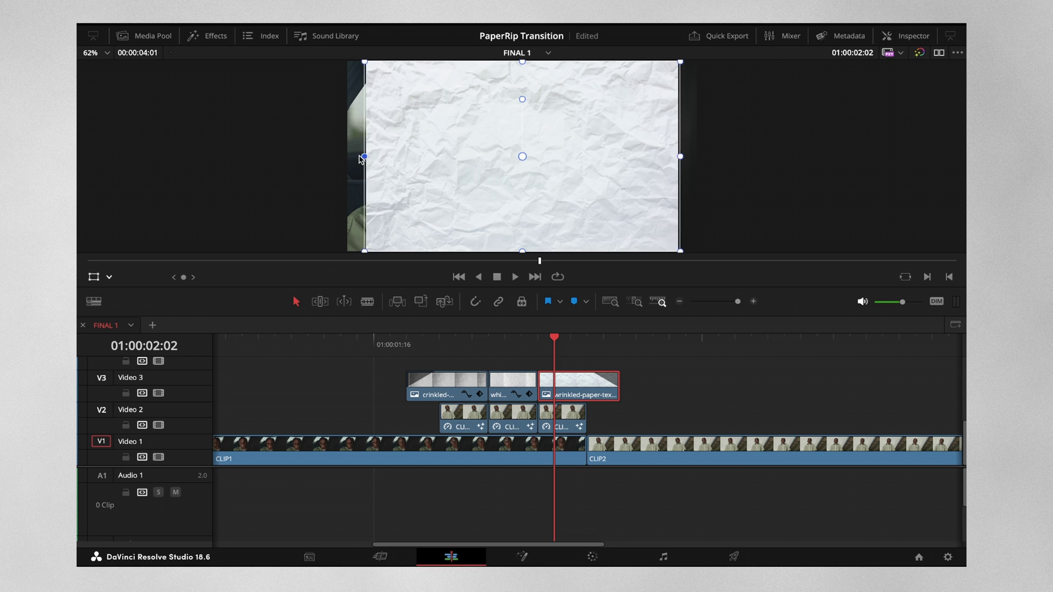
left_click(376, 344)
key("space")
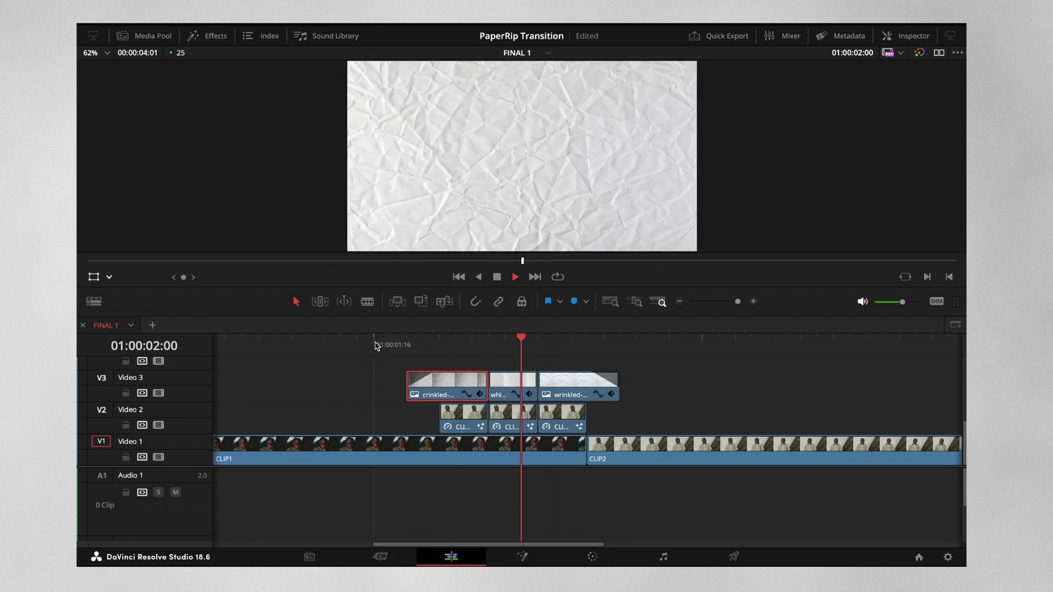
Step: In the Inspector, set the first paper overlay's Composite Mode to Multiply
left_click(438, 343)
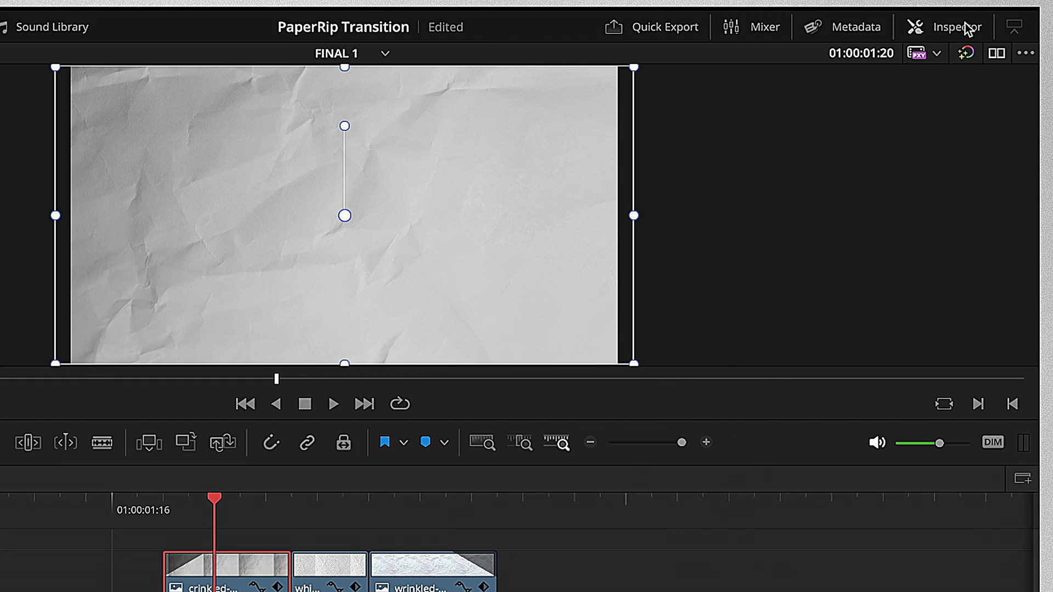
left_click(919, 38)
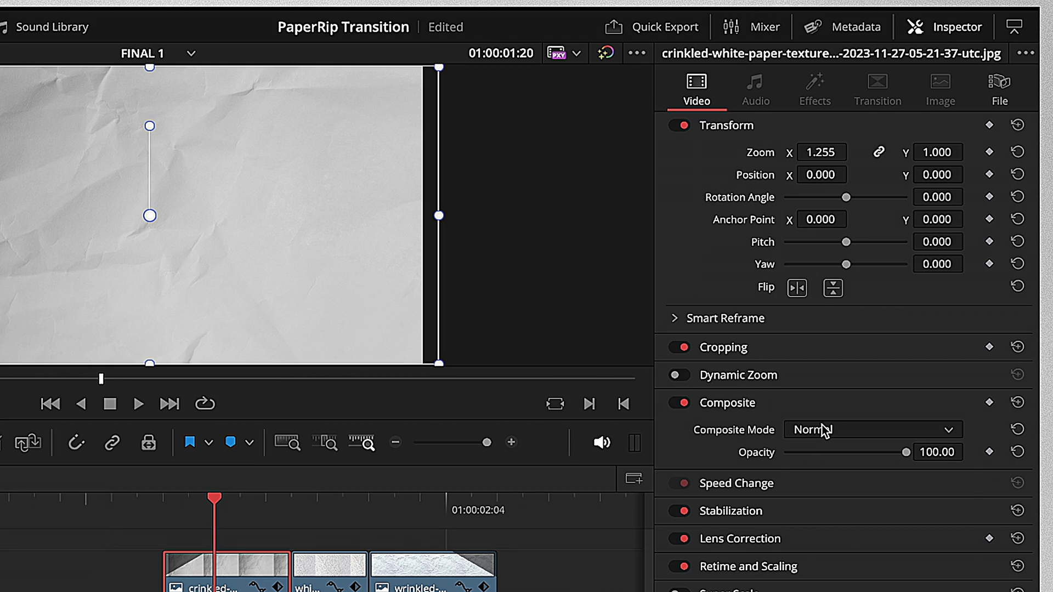
left_click(807, 430)
scroll(802, 422, "down", 5)
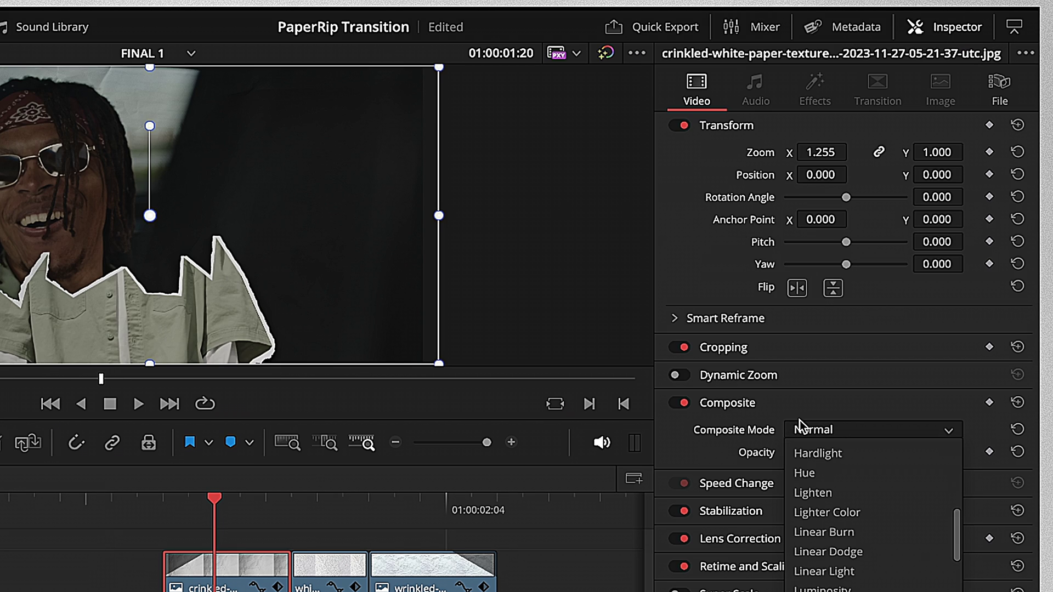
key("m")
key("Return")
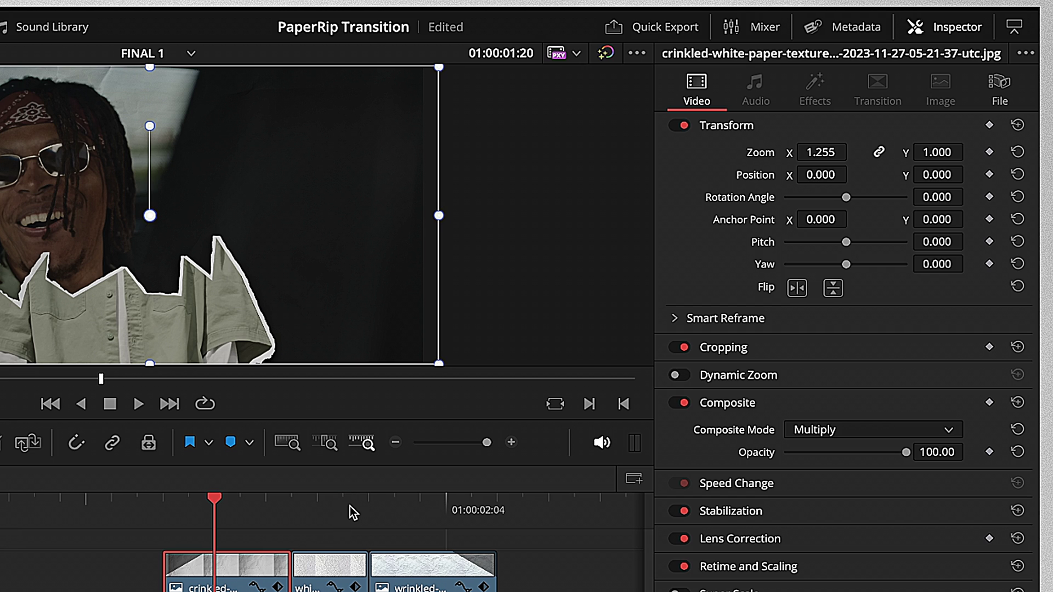
Step: Set the middle and third paper overlays' Composite Mode to Multiply as well
left_click(344, 505)
left_click(329, 580)
left_click(855, 428)
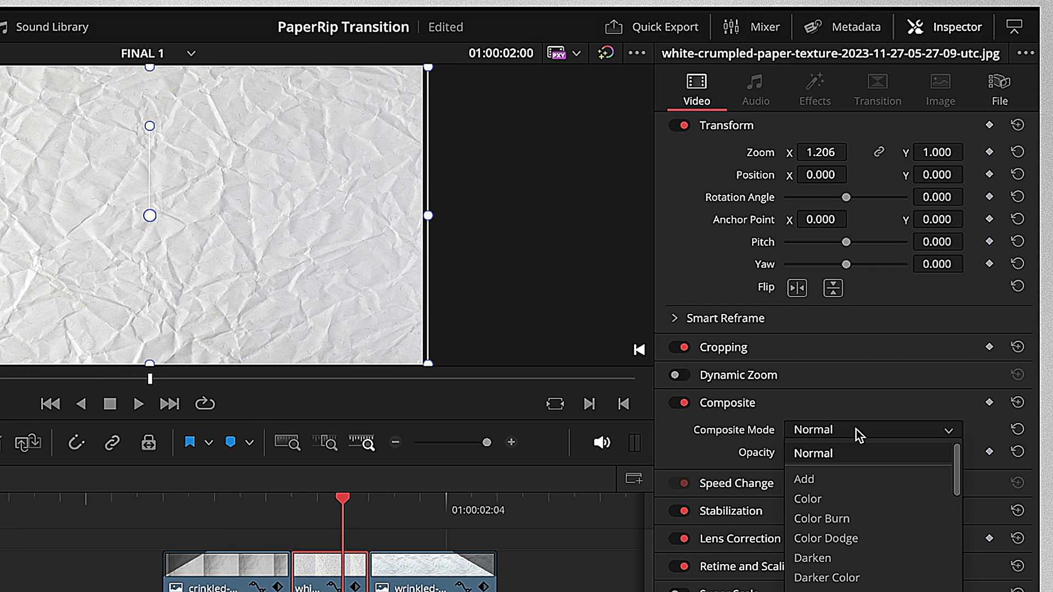
key("l")
key("l")
key("l")
key("m")
key("Return")
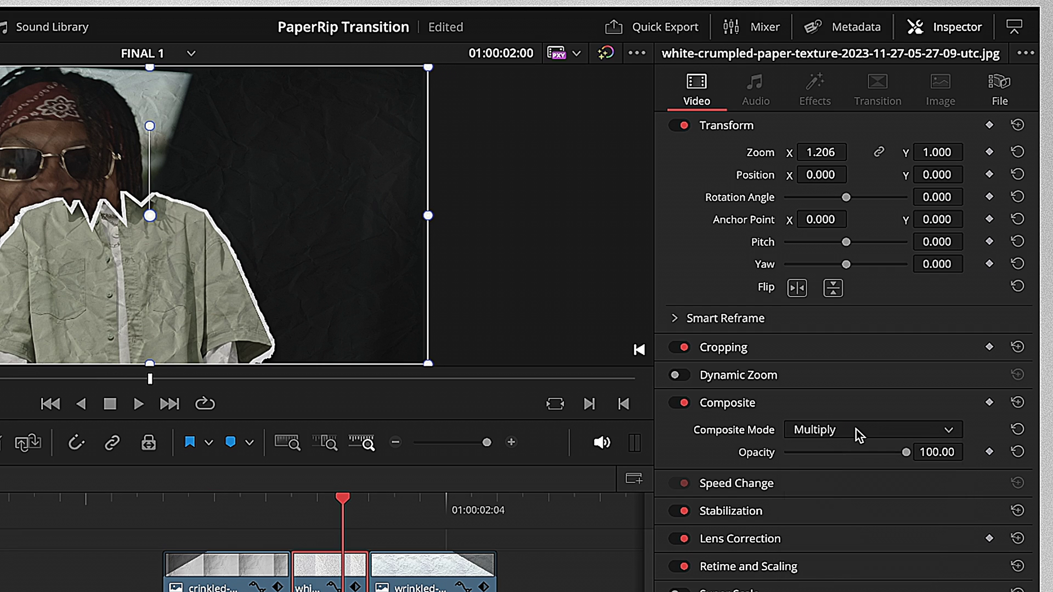
left_click(420, 580)
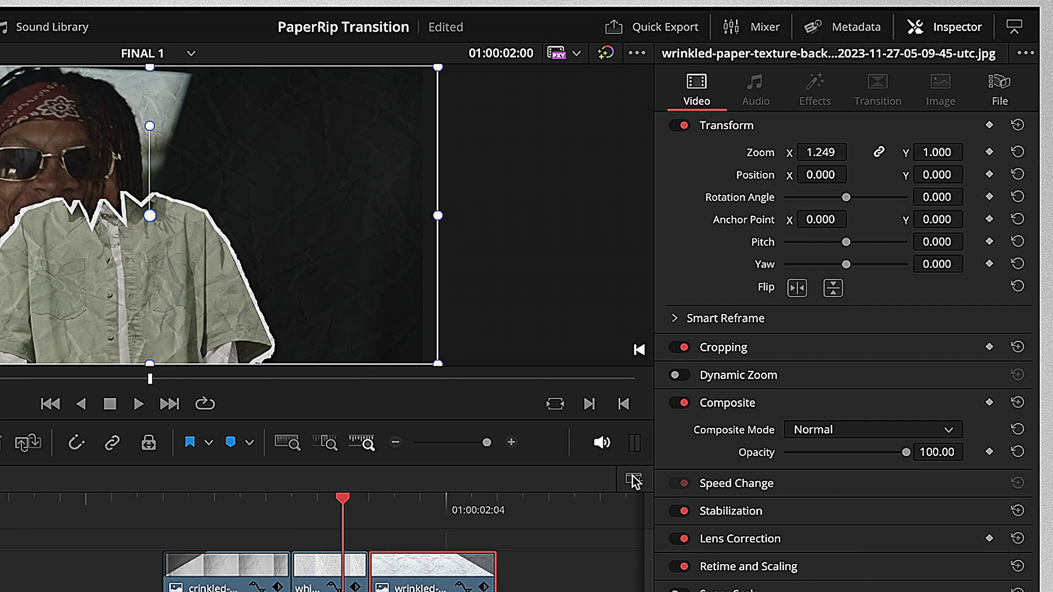
left_click(832, 428)
key("l")
key("m")
key("Return")
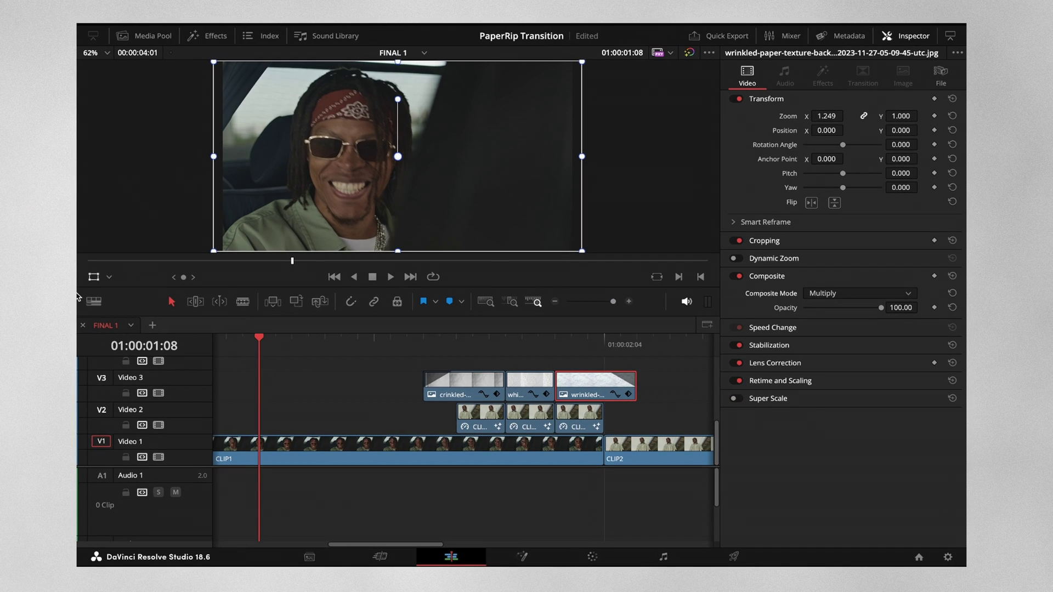
Step: Turn off the Transform overlay, enlarge the viewer over the timeline, and play the transition
left_click(95, 277)
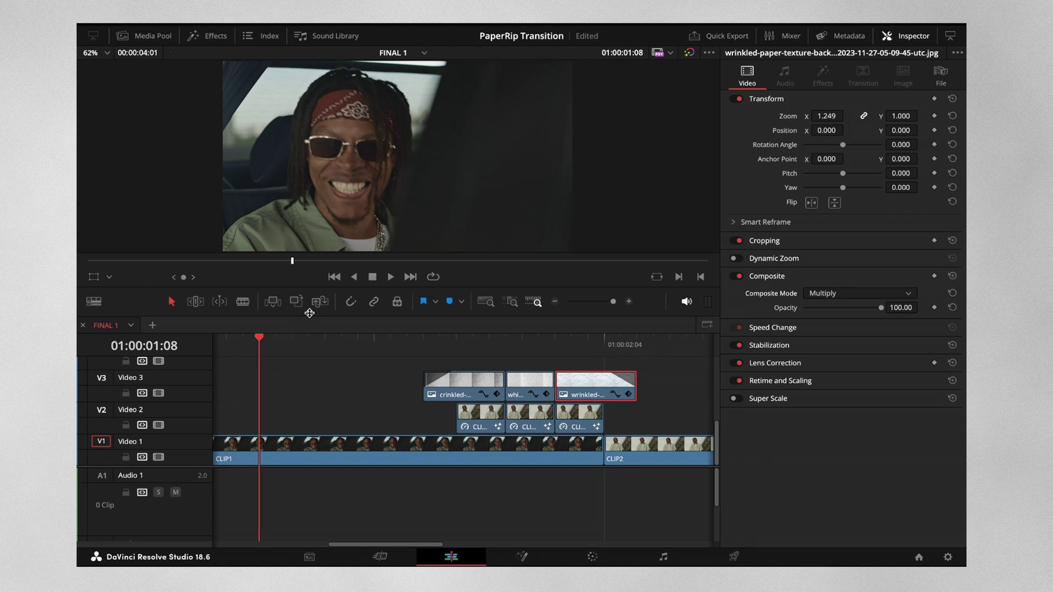
left_click_drag(310, 313, 298, 401)
key("space")
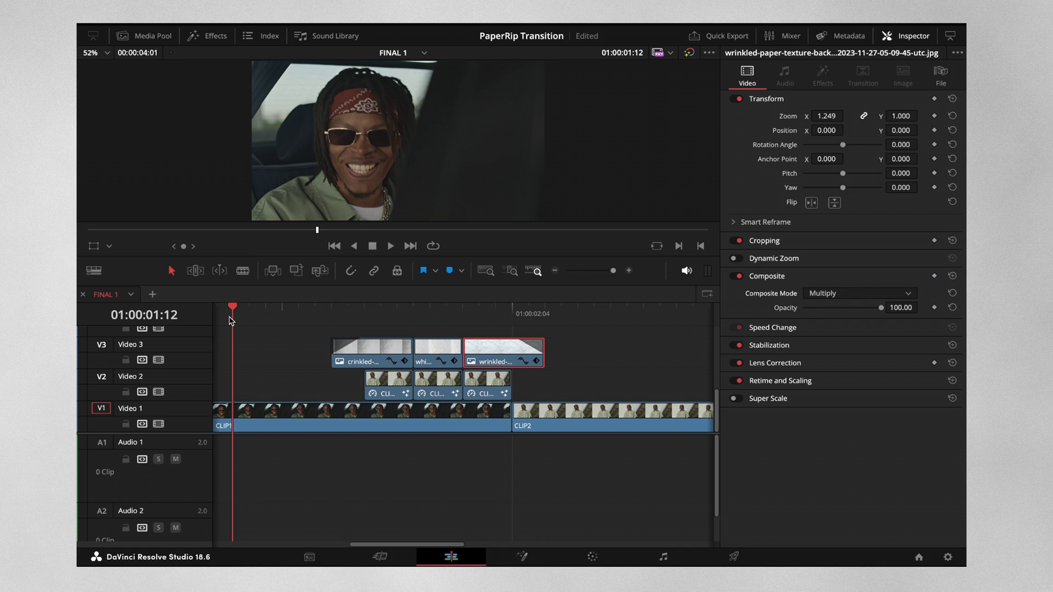
Step: Drag the Paper Crumpling clip from the 05_SFX bin onto Audio 1
left_click(224, 37)
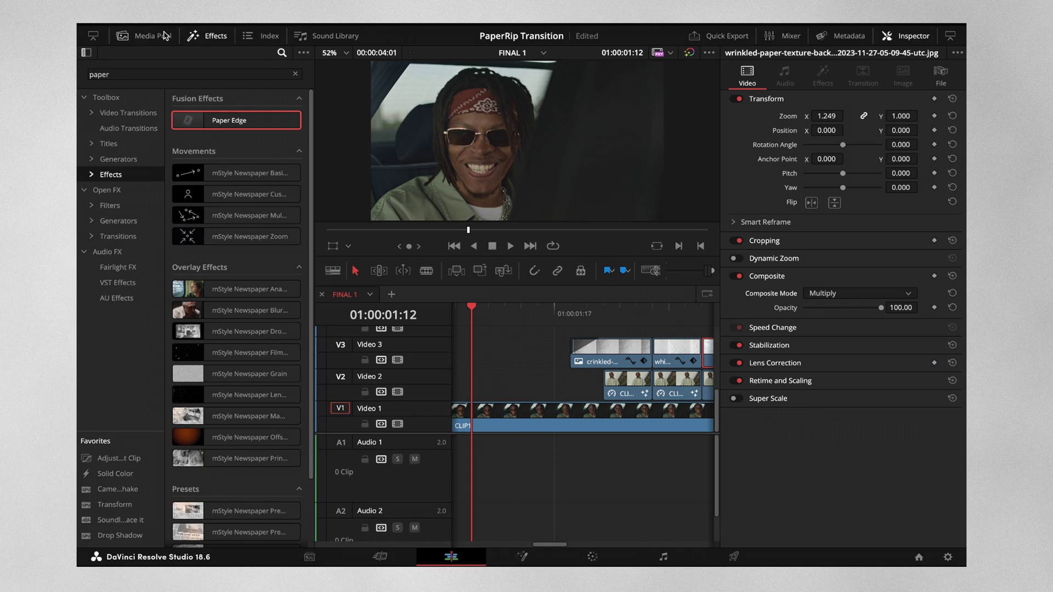
left_click(123, 36)
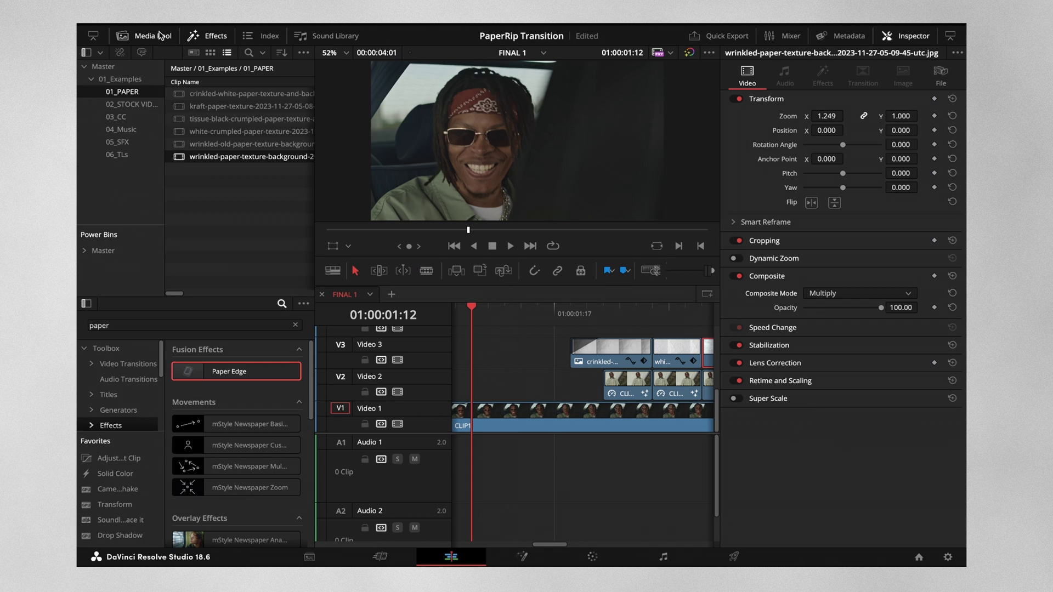
left_click(123, 142)
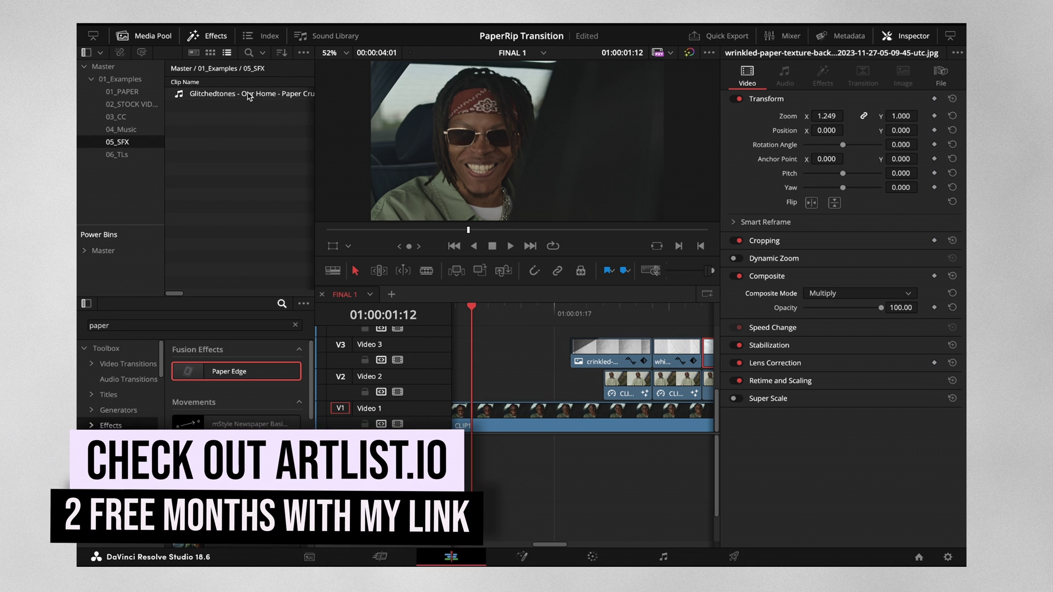
left_click_drag(248, 96, 491, 437)
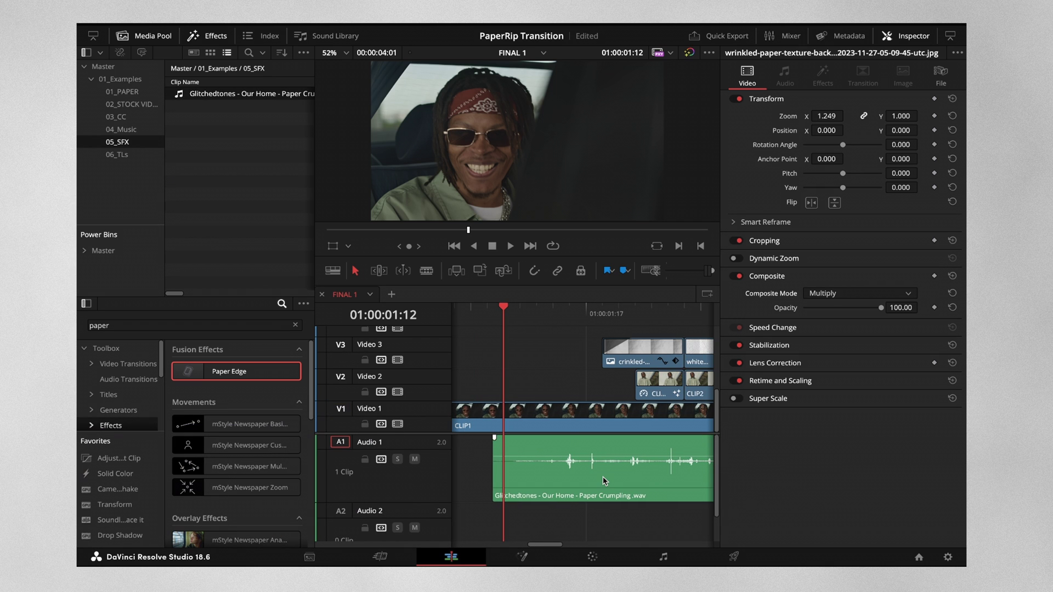
scroll(603, 482, "down", 4)
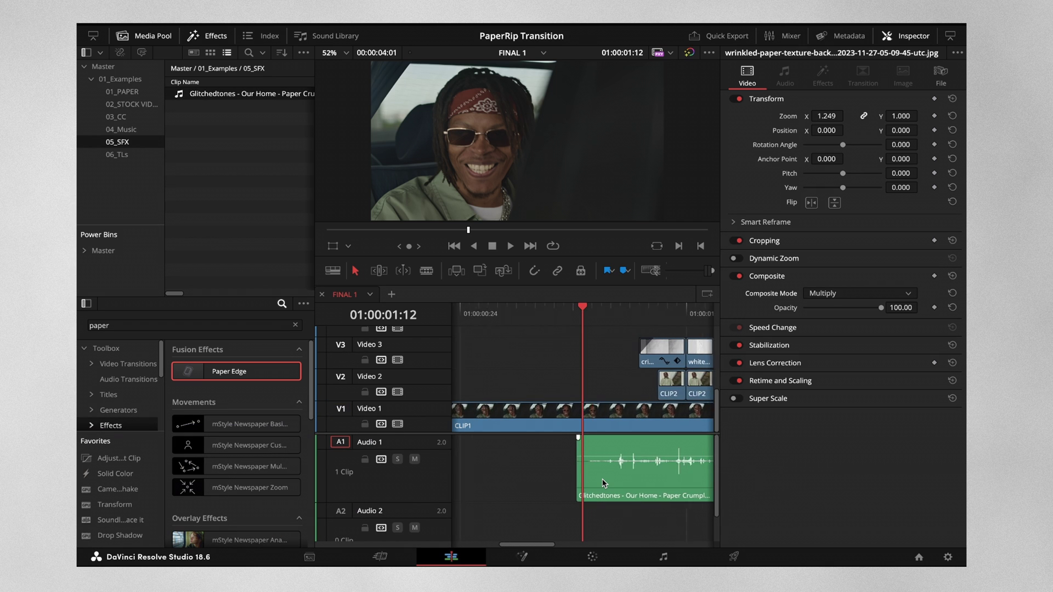
scroll(603, 483, "down", 1)
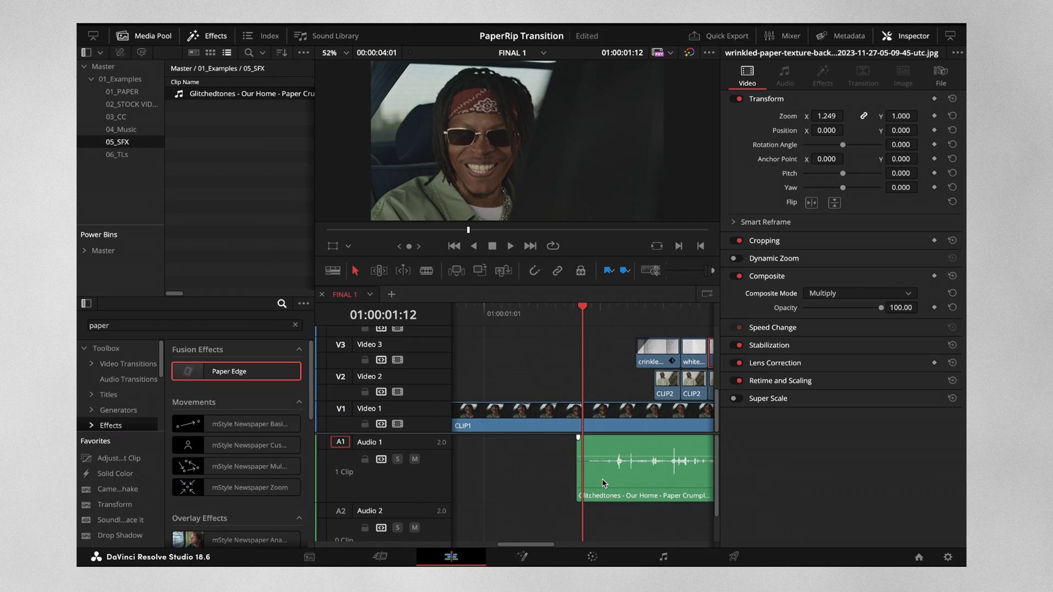
Step: Close the Inspector, Effects and Media Pool panels
left_click(908, 35)
left_click(194, 36)
left_click(123, 35)
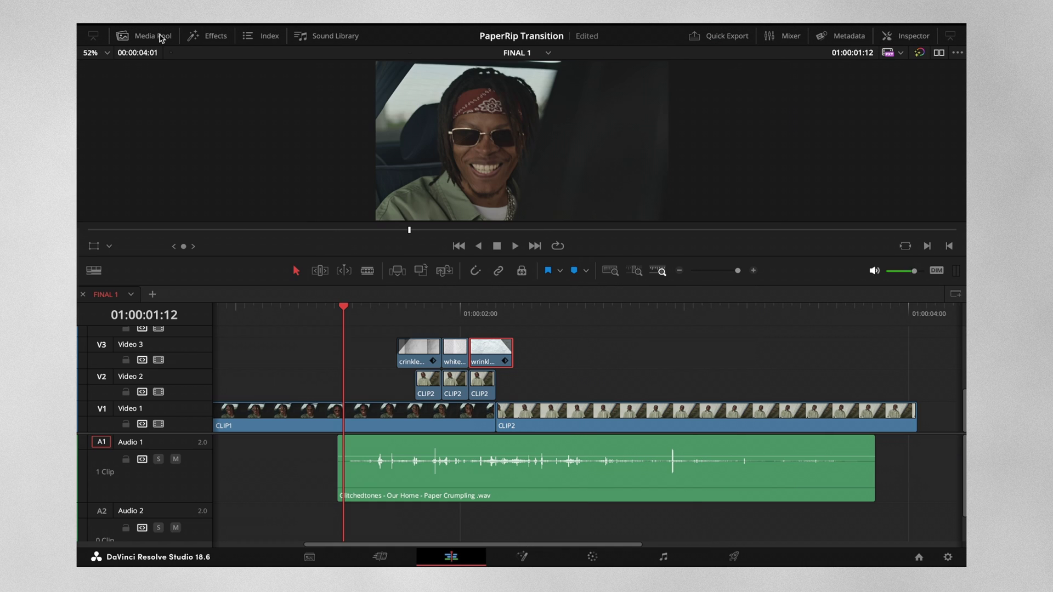
Step: Move the crumpling sound earlier, trim its start and end, and add fades
left_click_drag(491, 495, 408, 482)
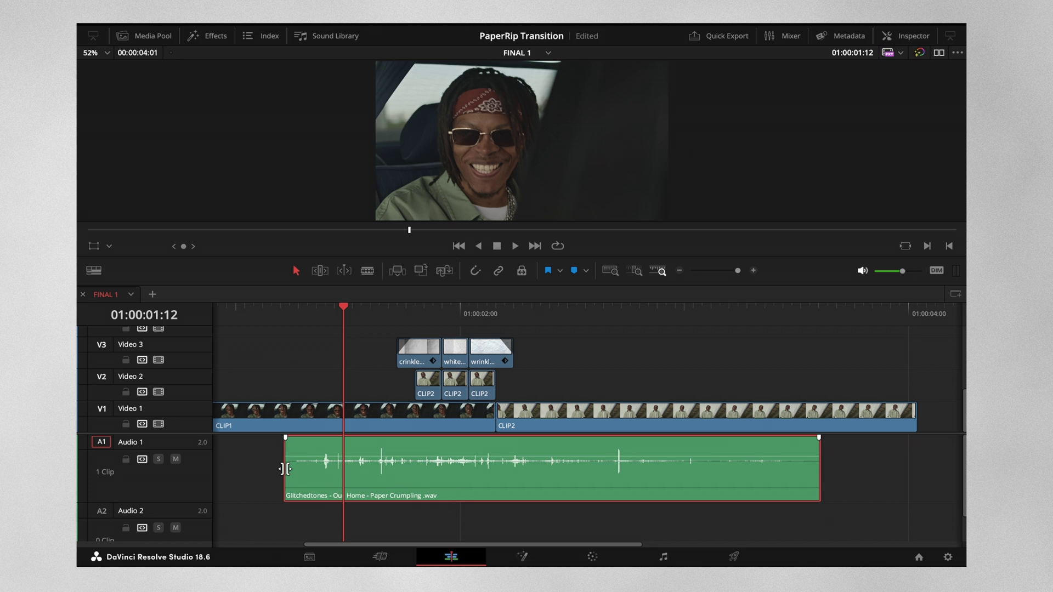
mouse_move(286, 468)
left_mouse_down()
mouse_move(390, 468)
mouse_move(400, 438)
left_mouse_up()
mouse_move(820, 448)
left_mouse_down()
mouse_move(533, 449)
mouse_move(511, 437)
left_mouse_up()
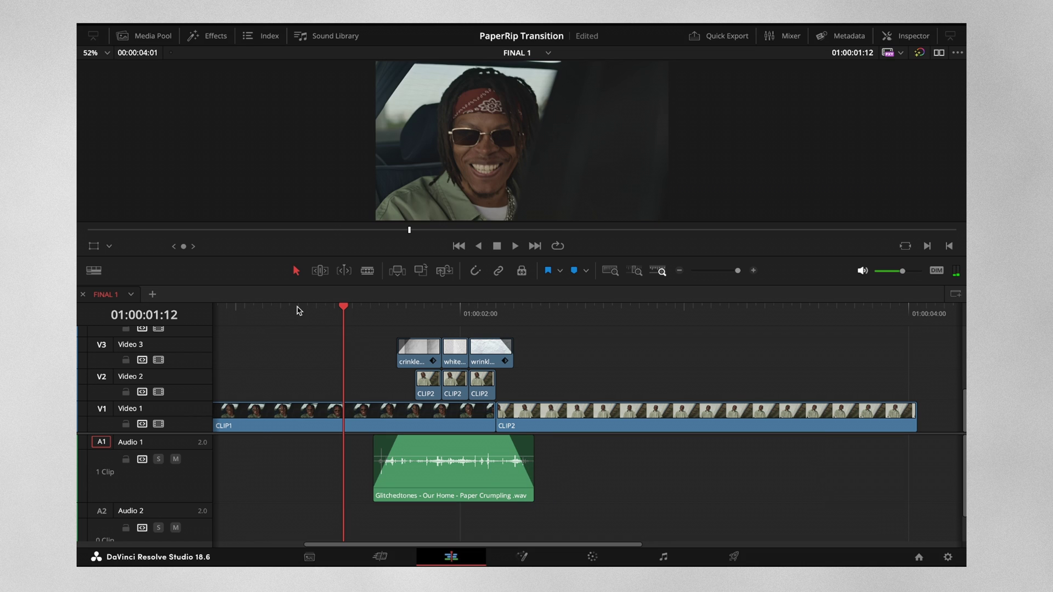
left_click(261, 310)
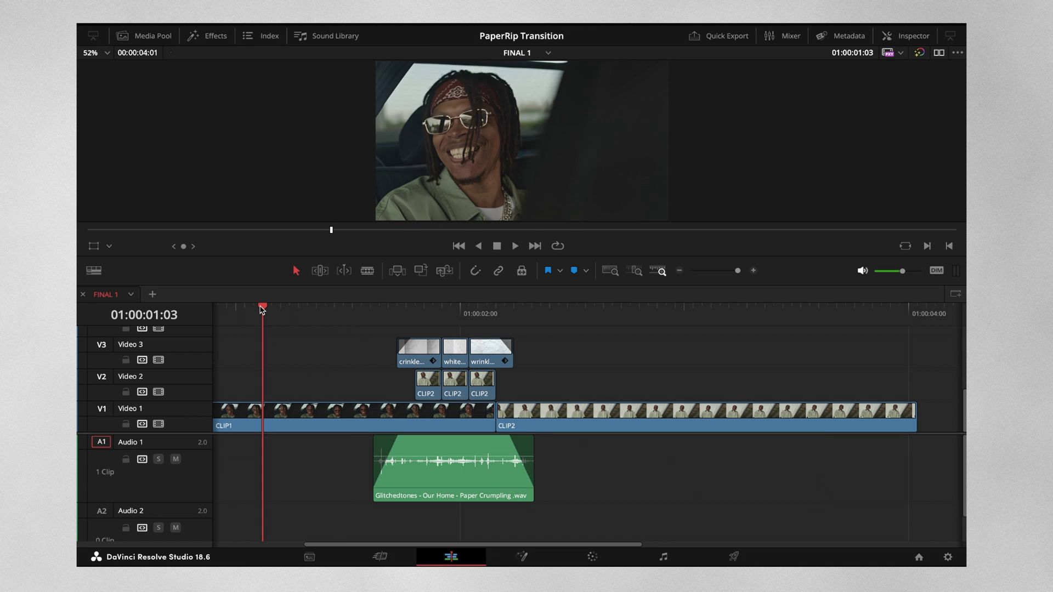